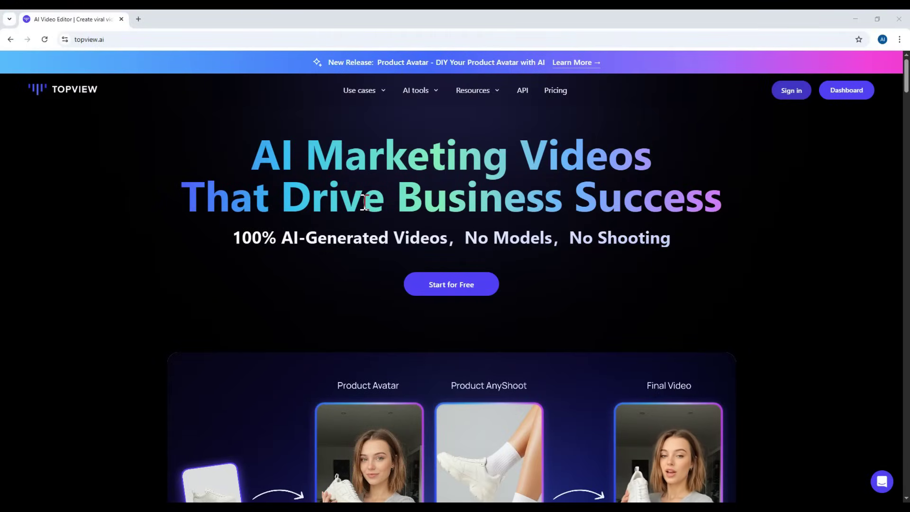
# - Sign in to TopView with a Google account and browse the AI Creation Tools carousel
pyautogui.click(791, 91)
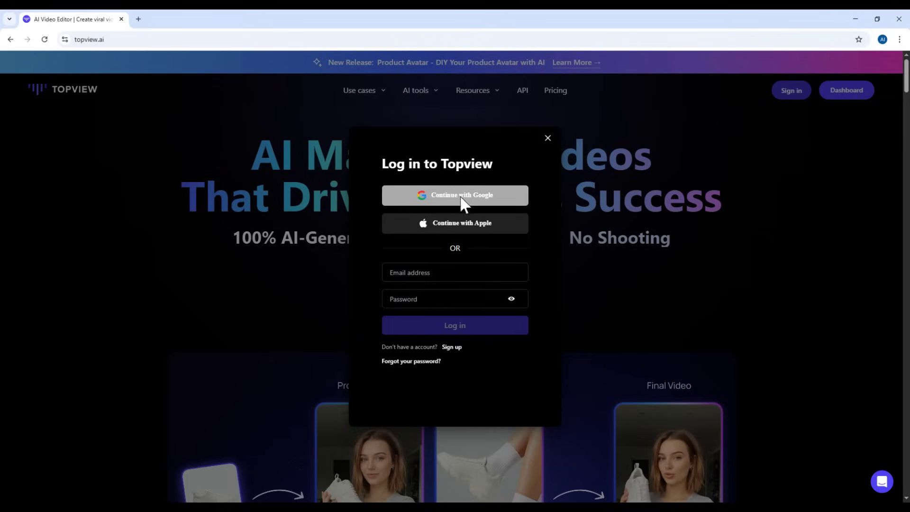
pyautogui.click(463, 199)
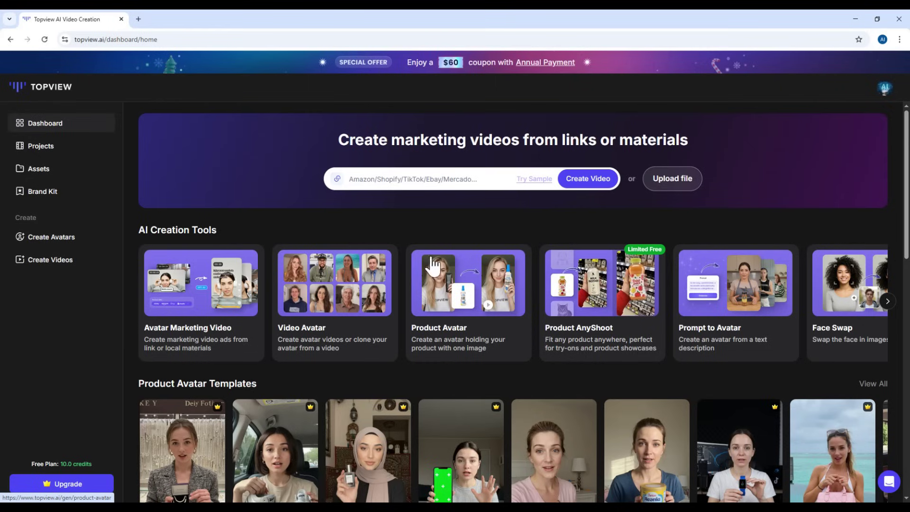
pyautogui.click(887, 301)
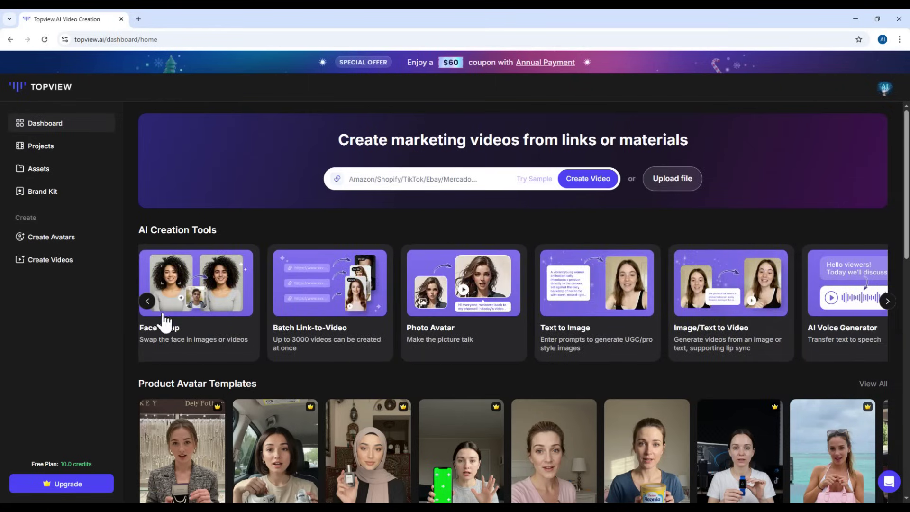
pyautogui.click(147, 302)
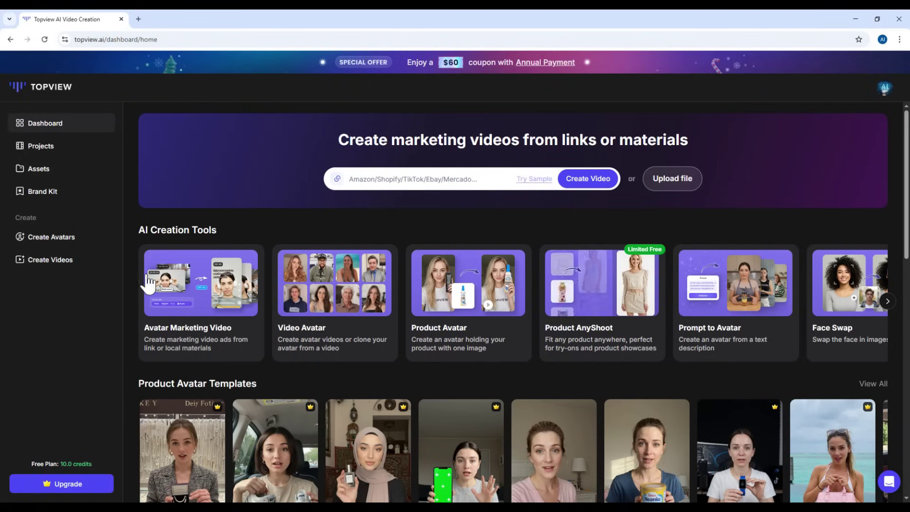
# - Start a new Avatar Marketing Video project from the dashboard
pyautogui.click(204, 286)
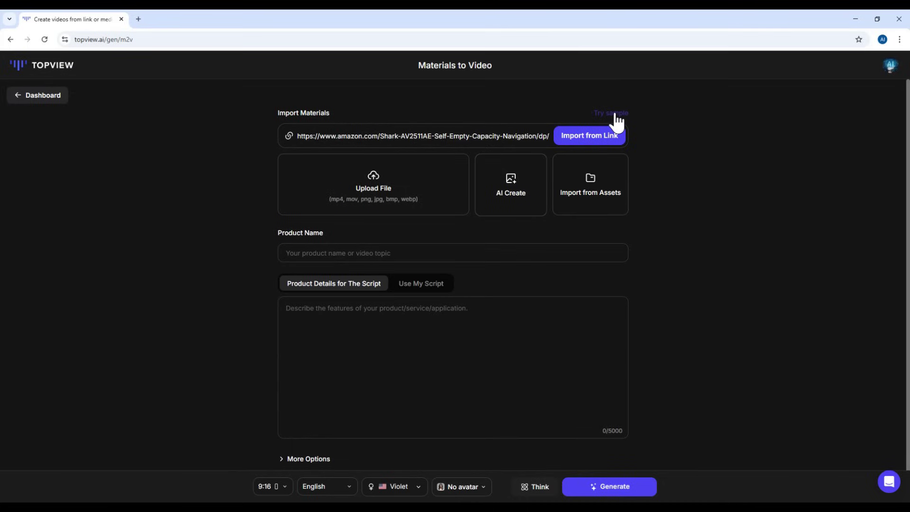
# - Import the Shark vacuum's videos and images from the Amazon product link
pyautogui.click(611, 134)
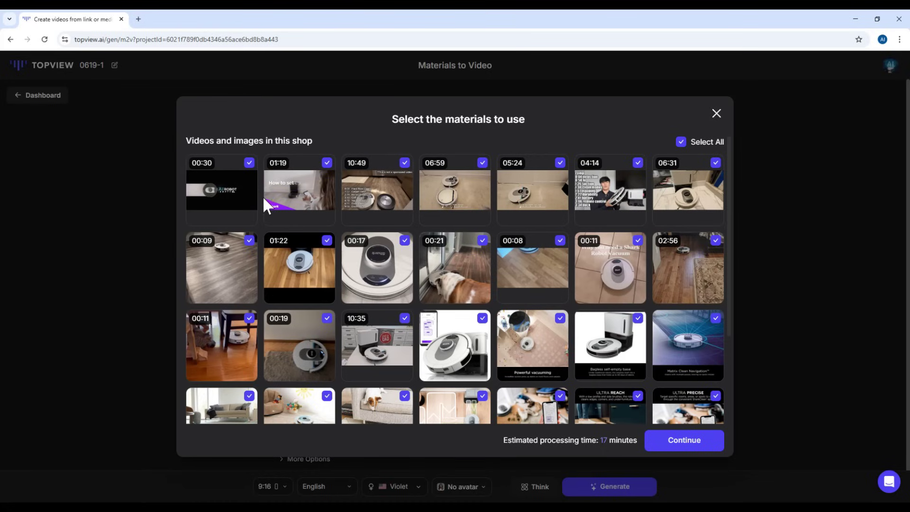
pyautogui.scroll(-3, 535, 217)
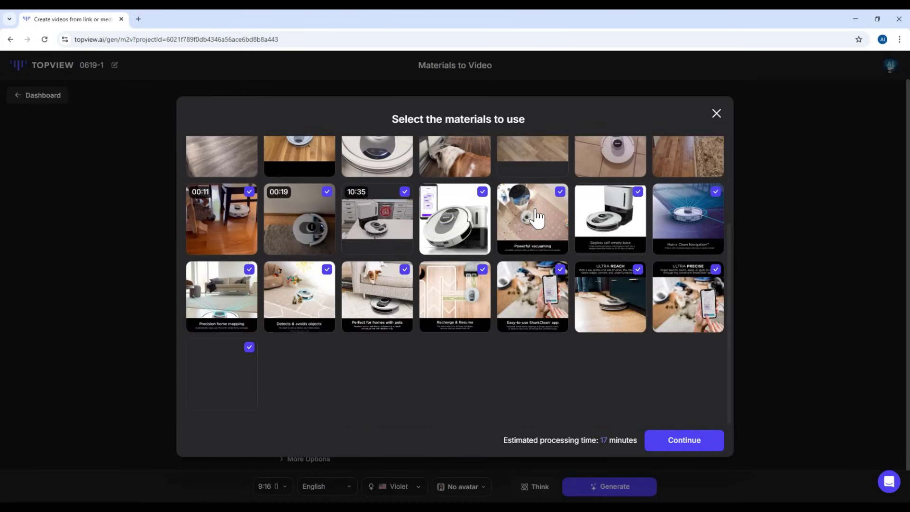
pyautogui.scroll(2, 498, 274)
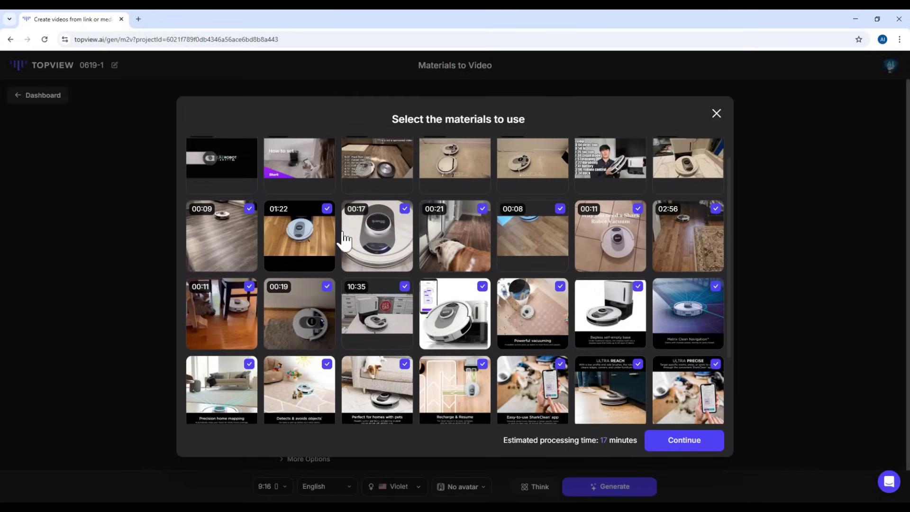
pyautogui.scroll(2, 300, 224)
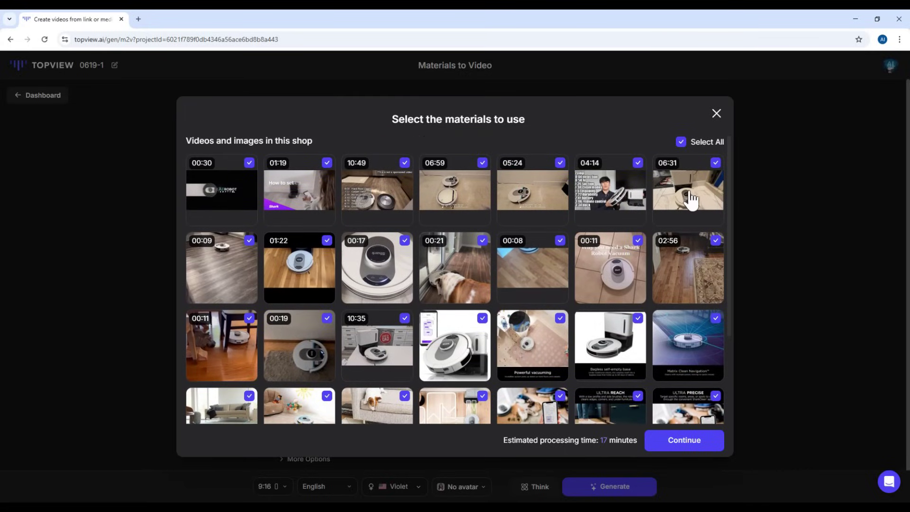
# - Exclude the 00:30, 00:08 and 00:11 clips and the Recharge & Resume image, then continue
pyautogui.click(249, 162)
pyautogui.click(560, 240)
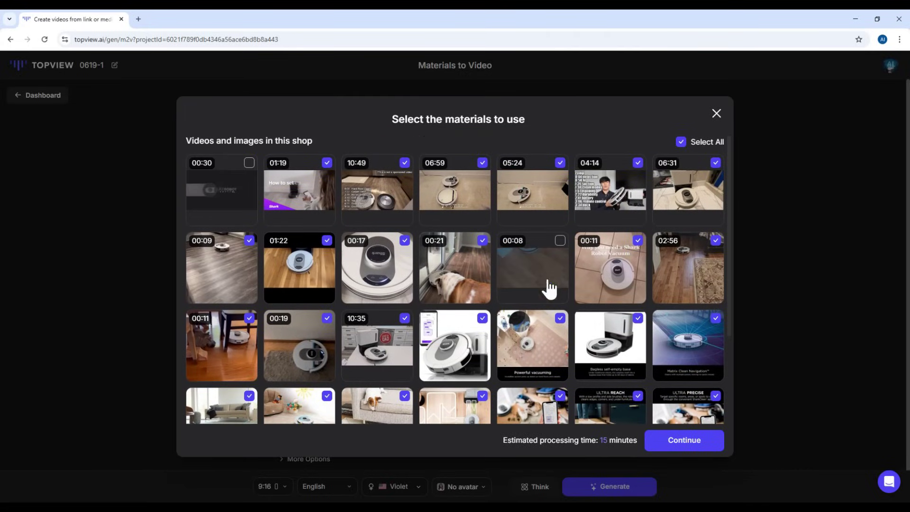
pyautogui.click(249, 318)
pyautogui.scroll(-3, 427, 332)
pyautogui.click(483, 269)
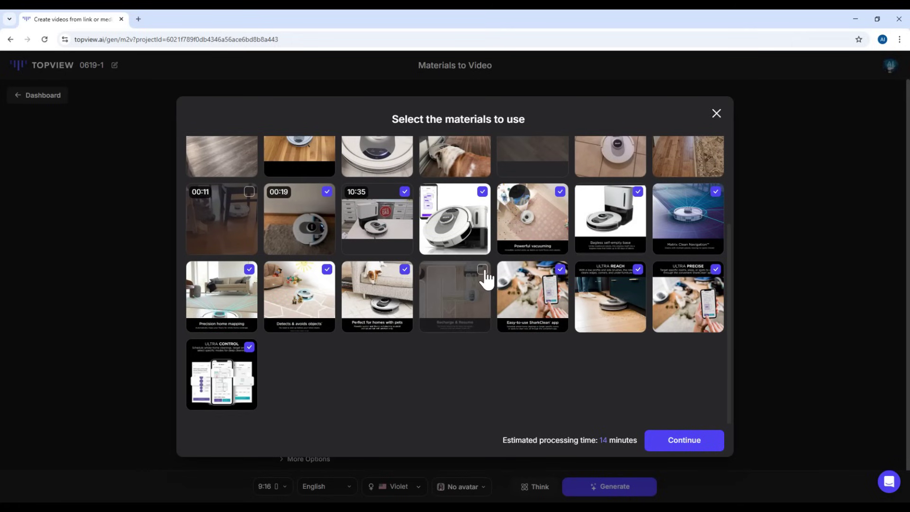
pyautogui.scroll(3, 699, 403)
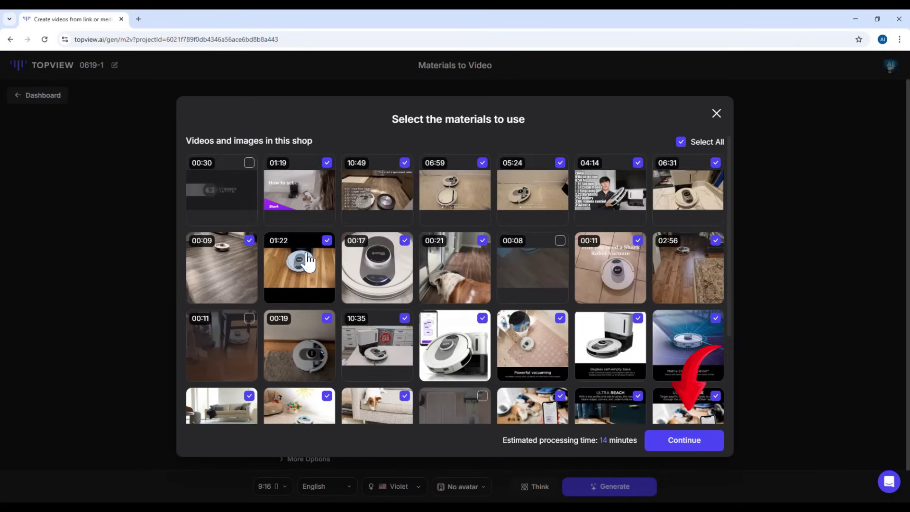
pyautogui.click(684, 441)
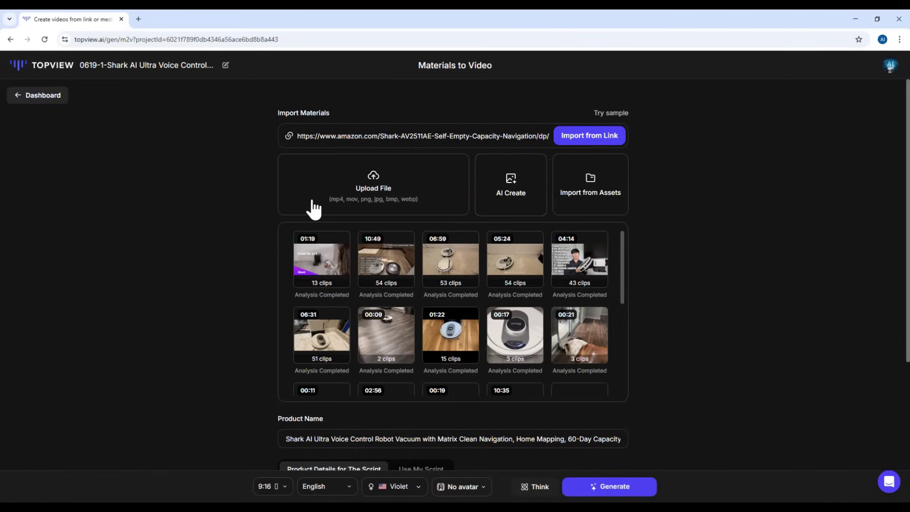
pyautogui.click(369, 188)
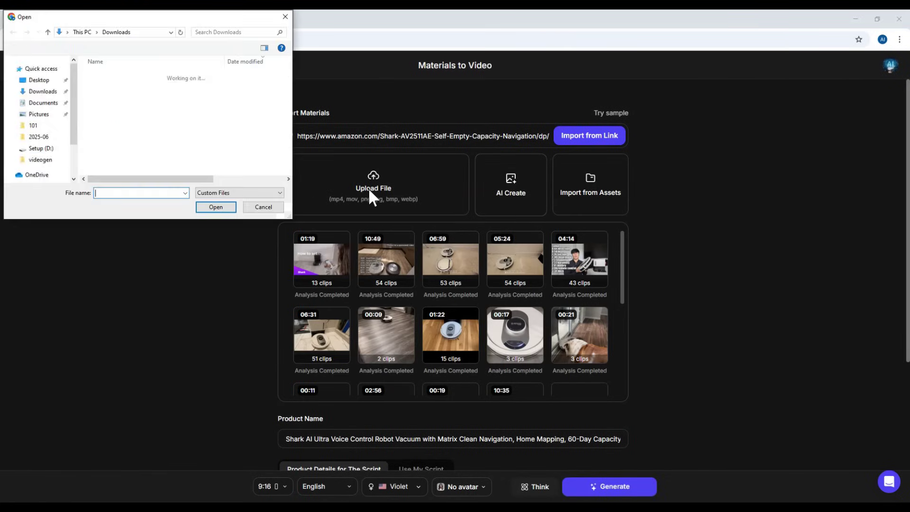
pyautogui.click(262, 206)
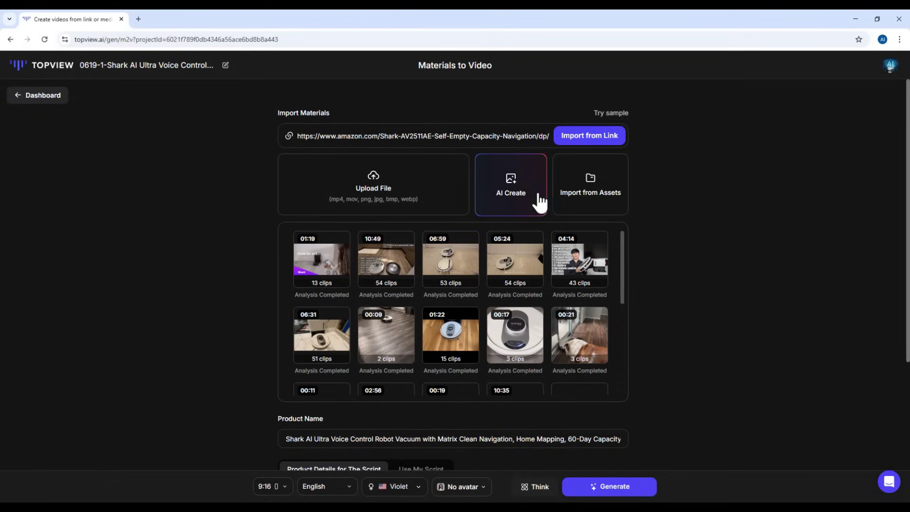
pyautogui.click(511, 199)
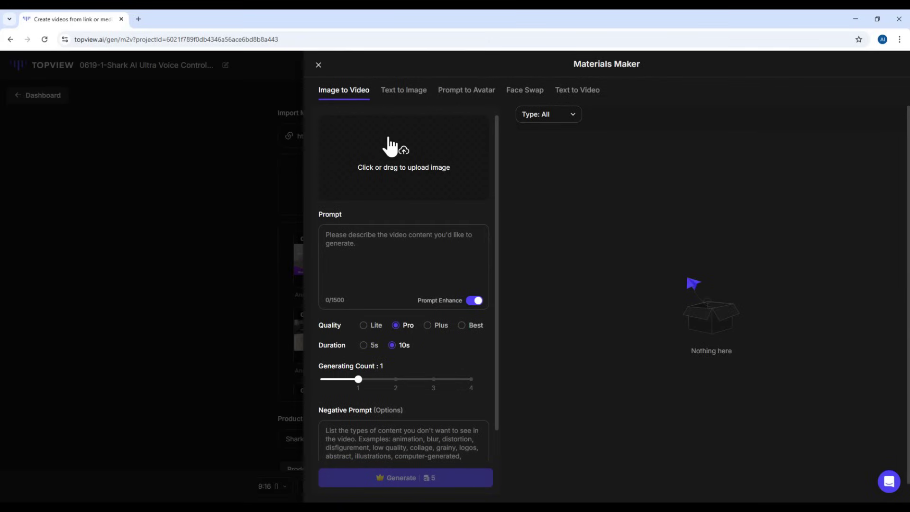
pyautogui.click(416, 101)
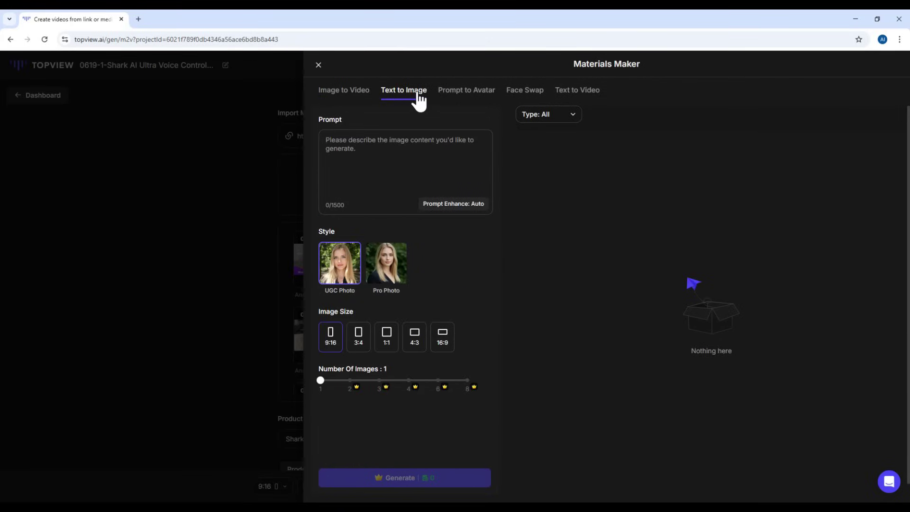
pyautogui.click(464, 95)
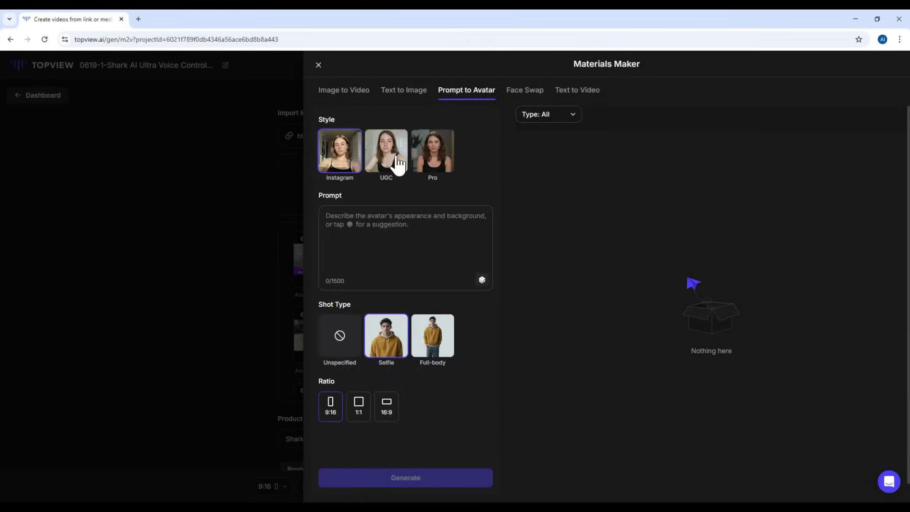
pyautogui.click(433, 161)
pyautogui.click(343, 152)
pyautogui.click(386, 151)
pyautogui.click(534, 95)
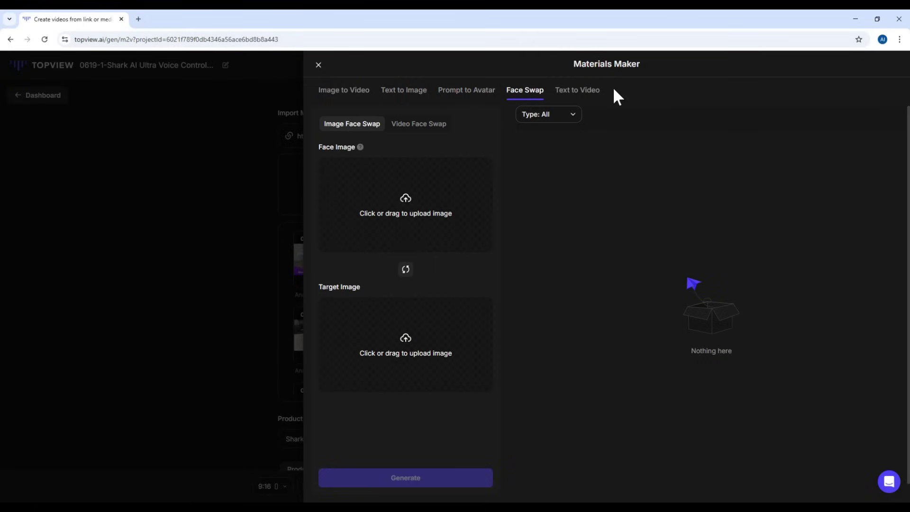
pyautogui.click(593, 95)
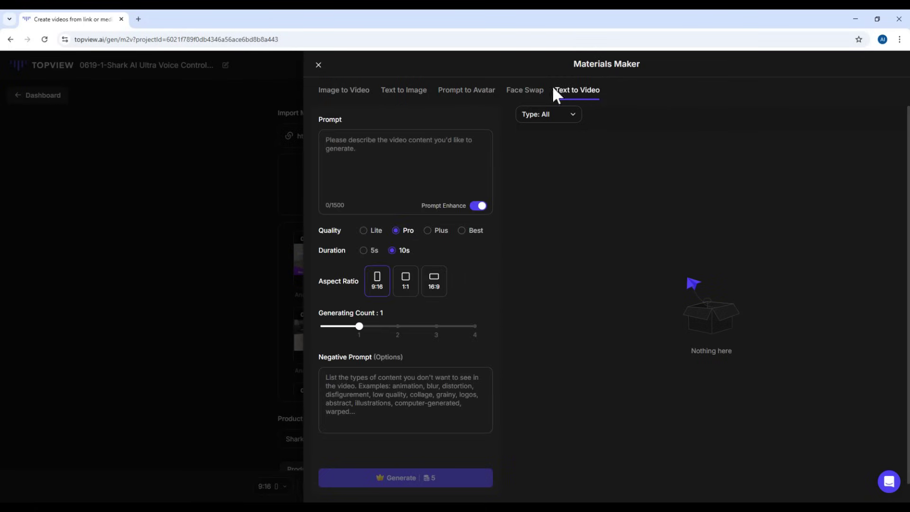
pyautogui.click(318, 65)
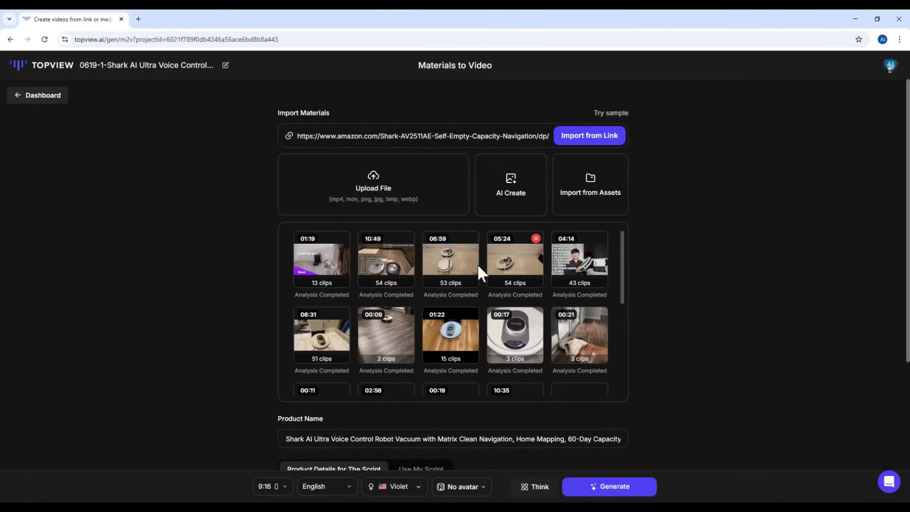
# - Keep 'Product Details for The Script' as the script source and review its text to the end
pyautogui.scroll(-4, 467, 287)
pyautogui.scroll(-5, 531, 270)
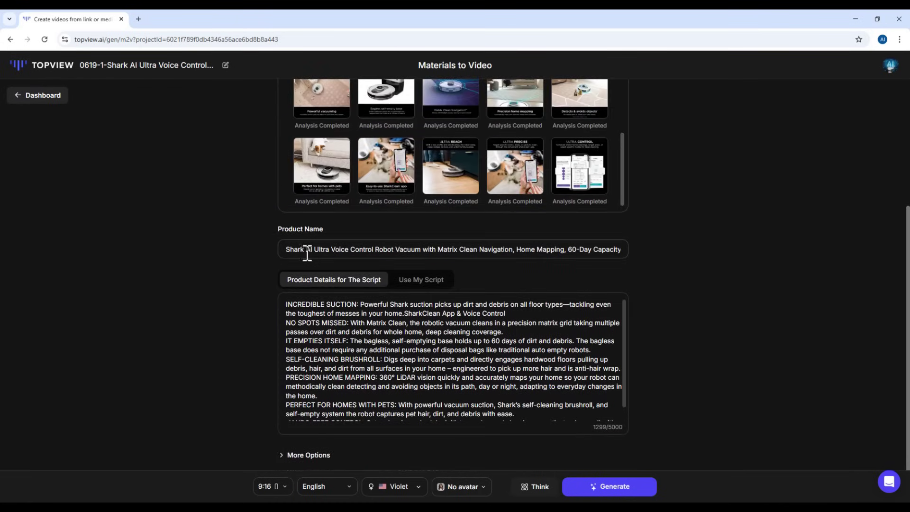
pyautogui.scroll(-1, 462, 272)
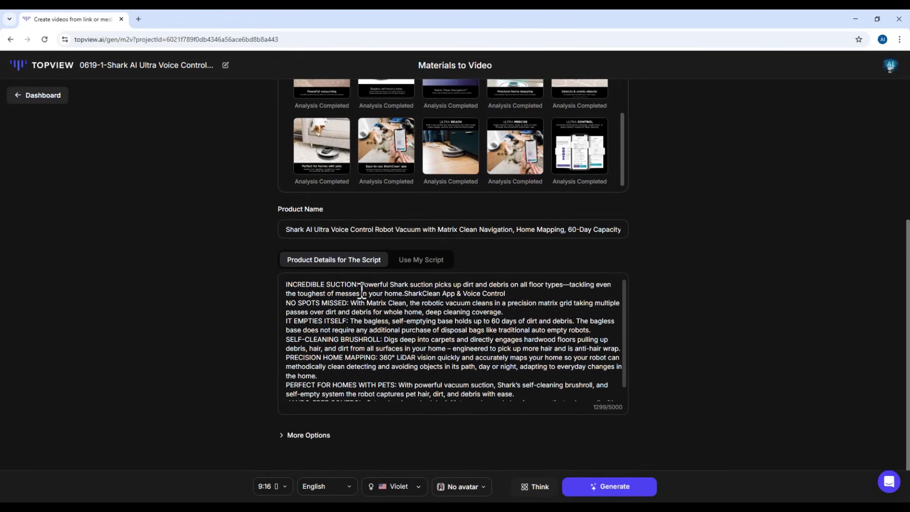
pyautogui.scroll(-1, 626, 304)
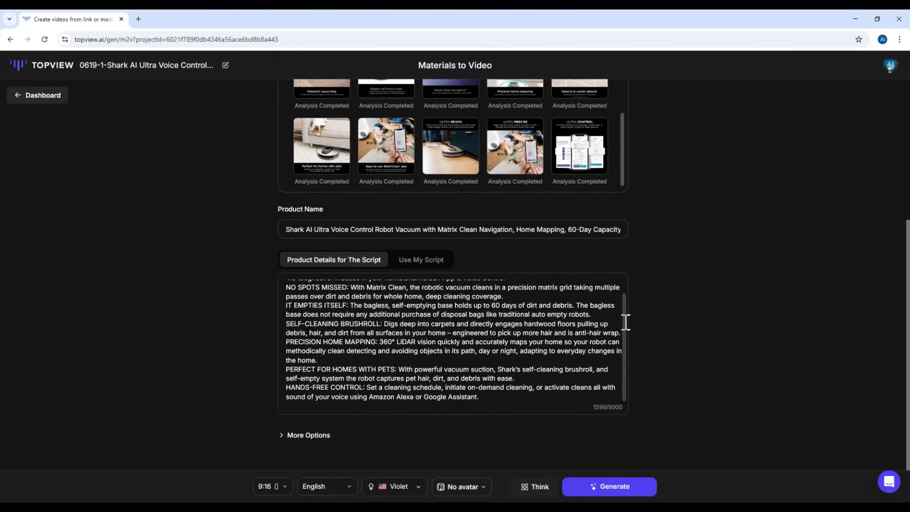
pyautogui.scroll(3, 522, 313)
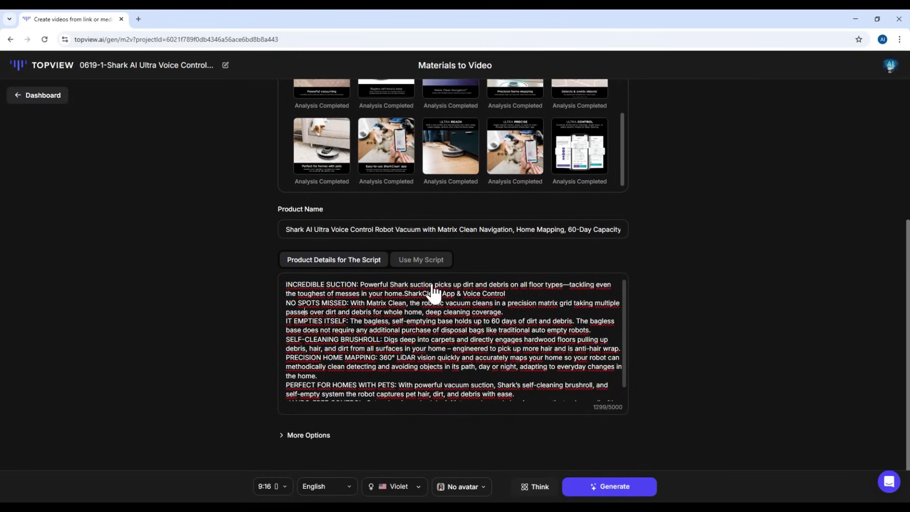
pyautogui.click(421, 262)
pyautogui.click(305, 264)
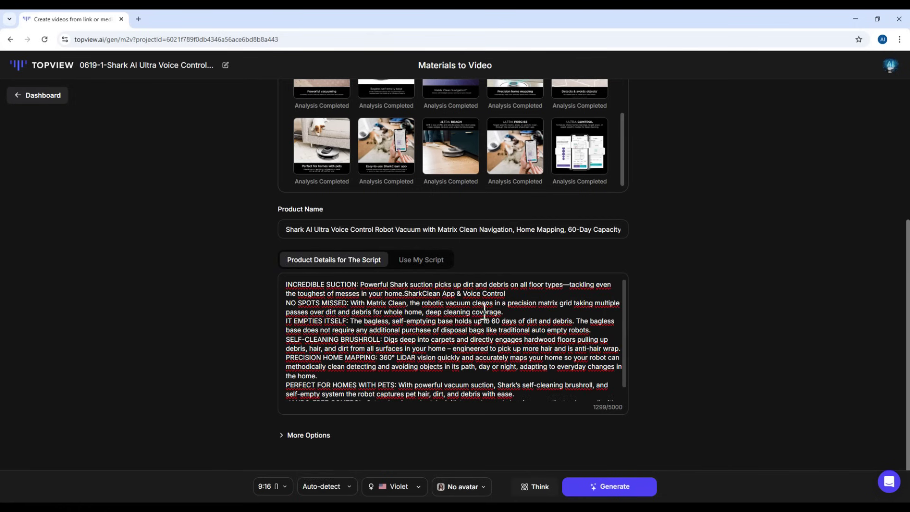
pyautogui.scroll(-1, 526, 341)
pyautogui.scroll(-1, 545, 346)
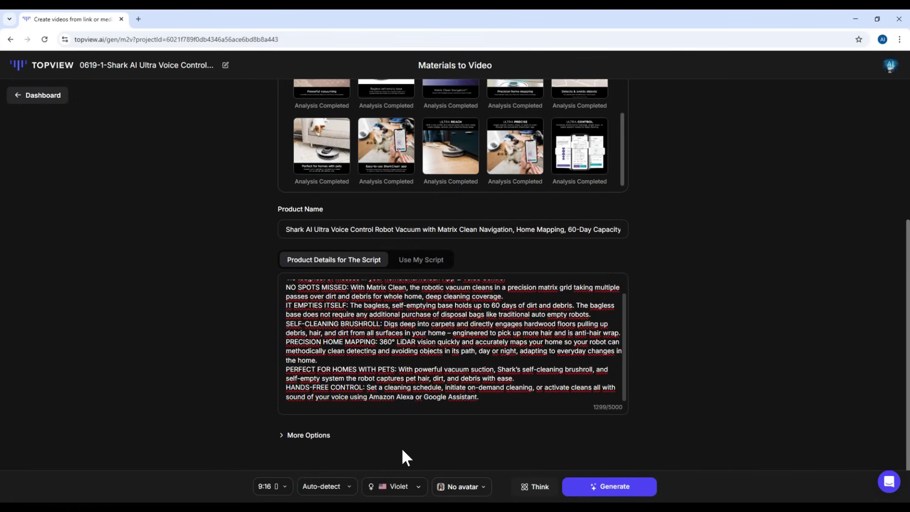
pyautogui.click(307, 437)
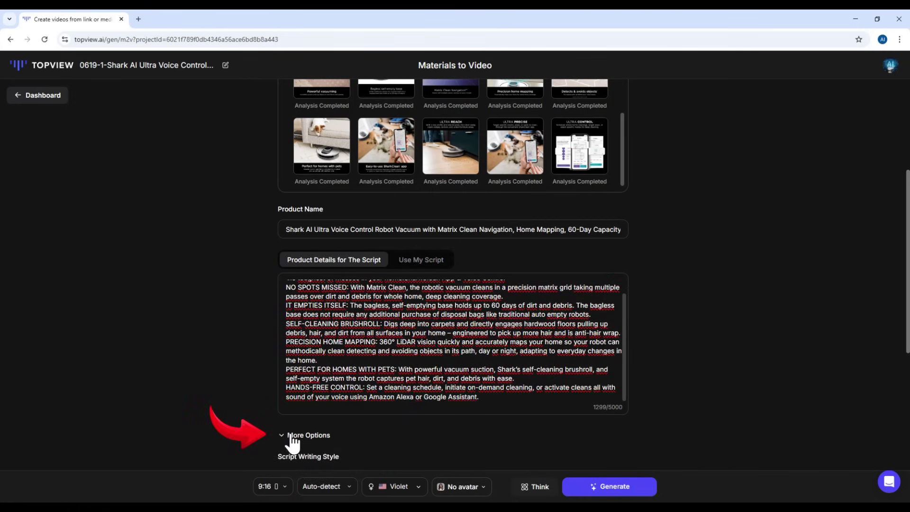
pyautogui.scroll(-3, 327, 437)
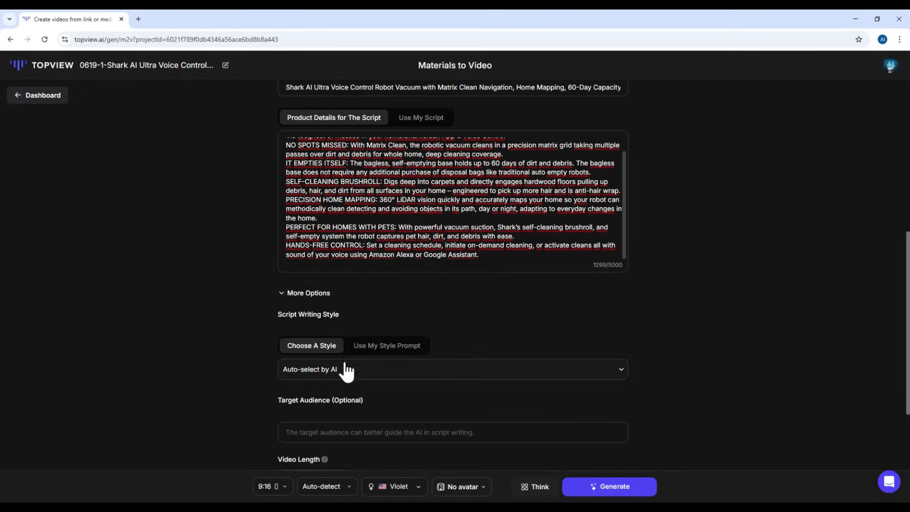
pyautogui.scroll(-2, 349, 280)
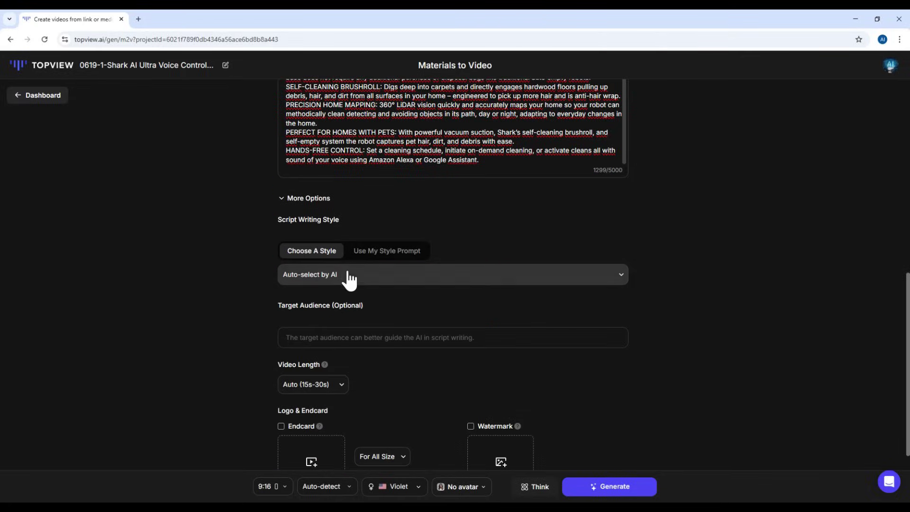
pyautogui.click(349, 282)
pyautogui.scroll(-1, 368, 332)
pyautogui.scroll(-5, 375, 335)
pyautogui.scroll(4, 380, 334)
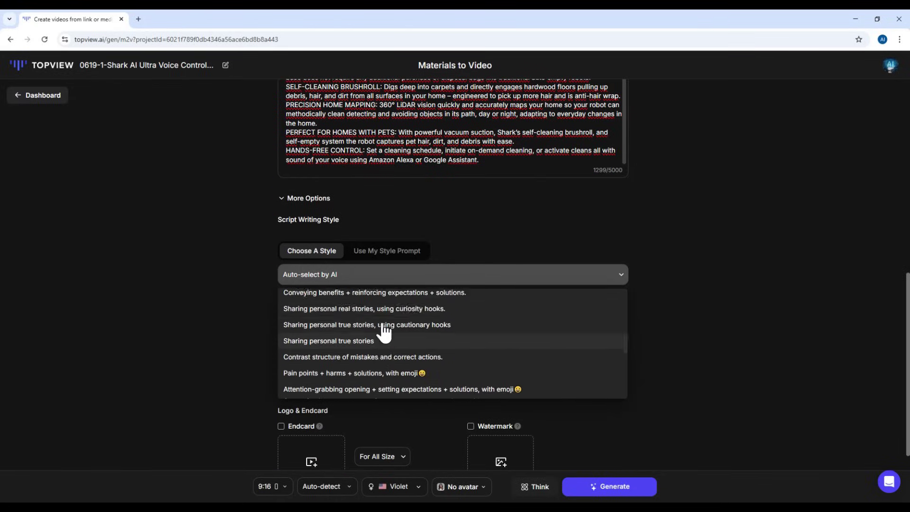
pyautogui.scroll(3, 385, 334)
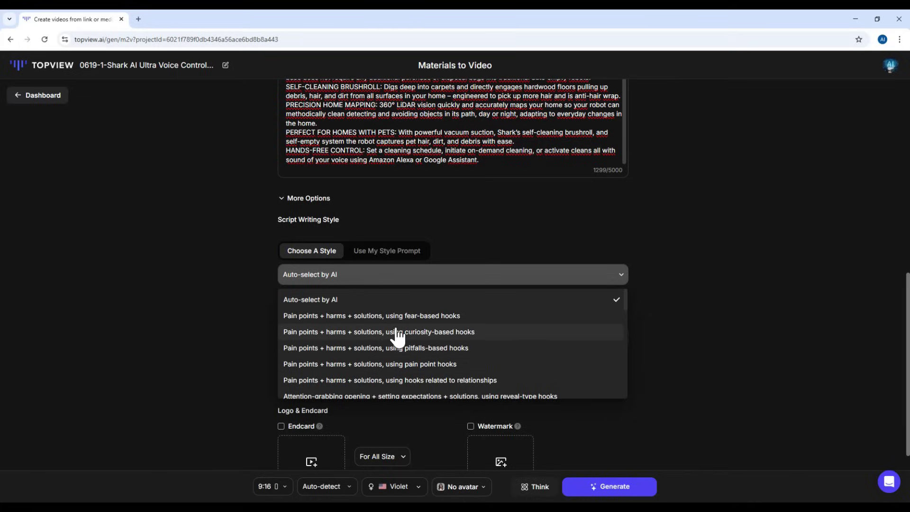
pyautogui.click(303, 301)
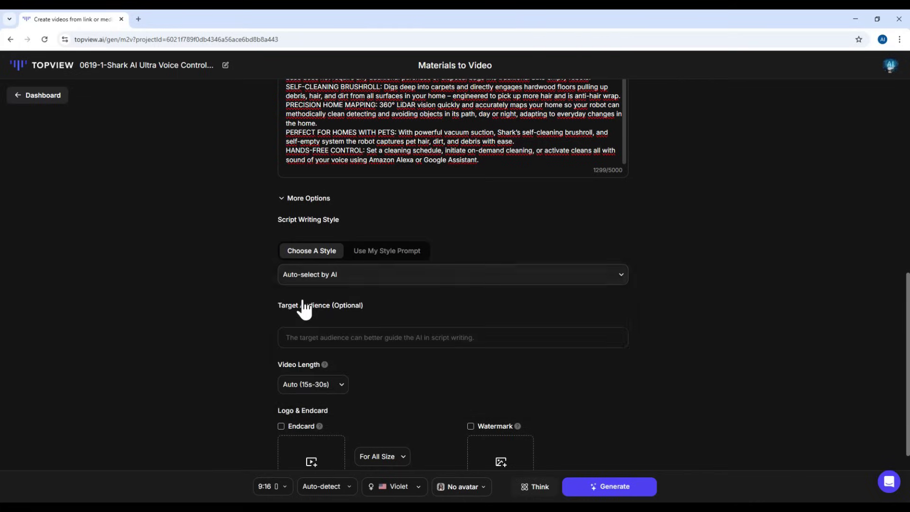
pyautogui.scroll(-1, 364, 321)
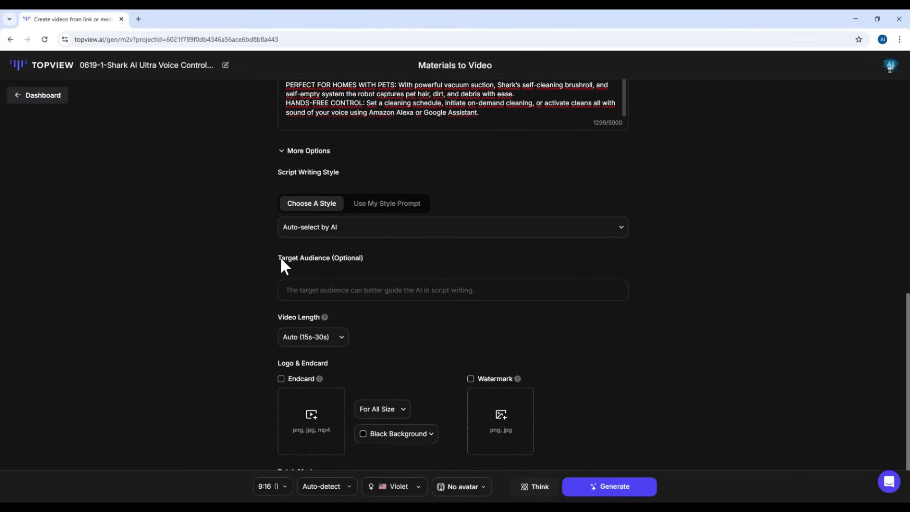
pyautogui.click(298, 290)
pyautogui.scroll(-1, 361, 308)
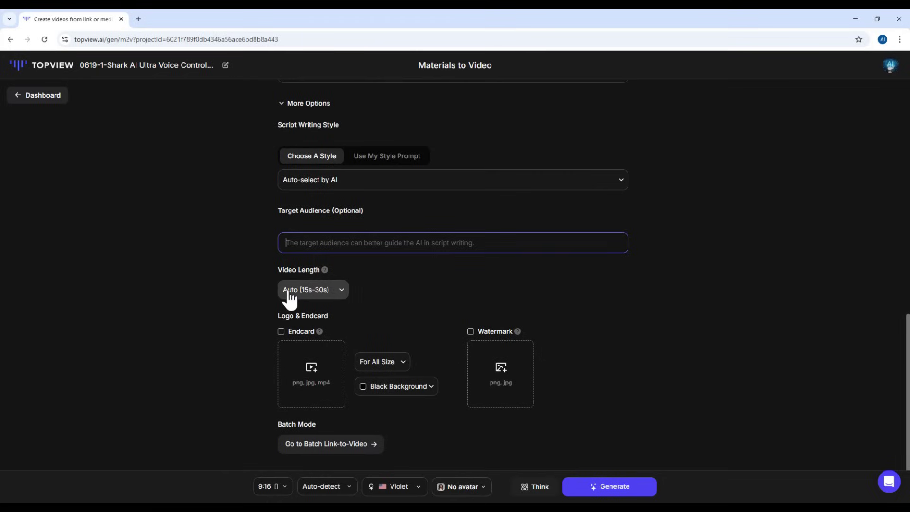
pyautogui.click(318, 294)
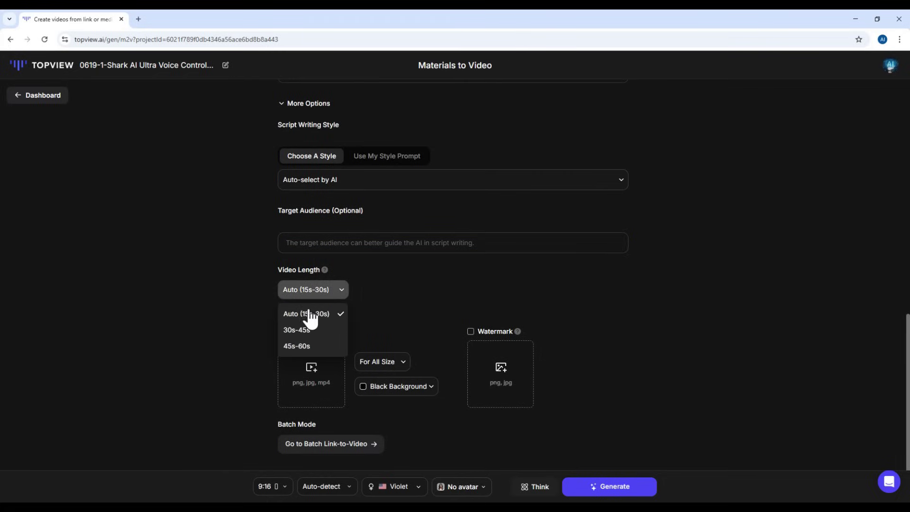
pyautogui.click(397, 287)
pyautogui.scroll(-1, 316, 330)
pyautogui.click(301, 363)
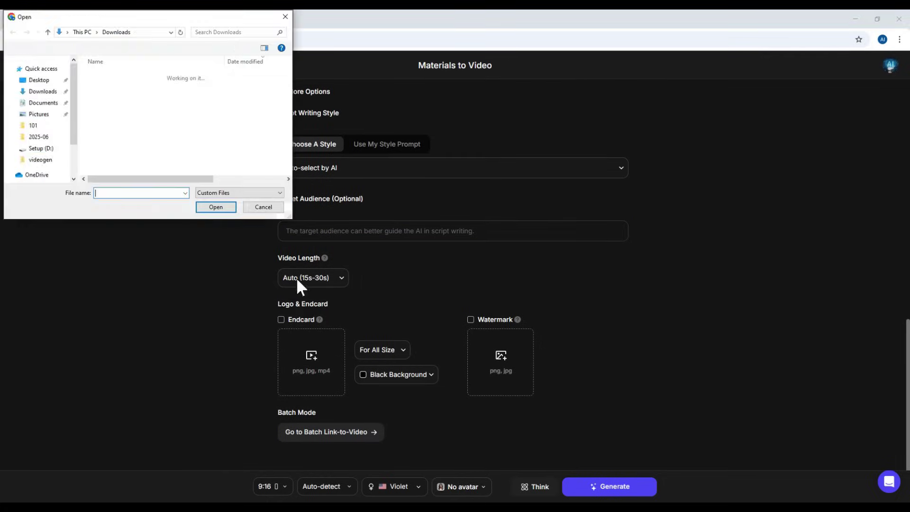
pyautogui.press('Escape')
pyautogui.click(499, 363)
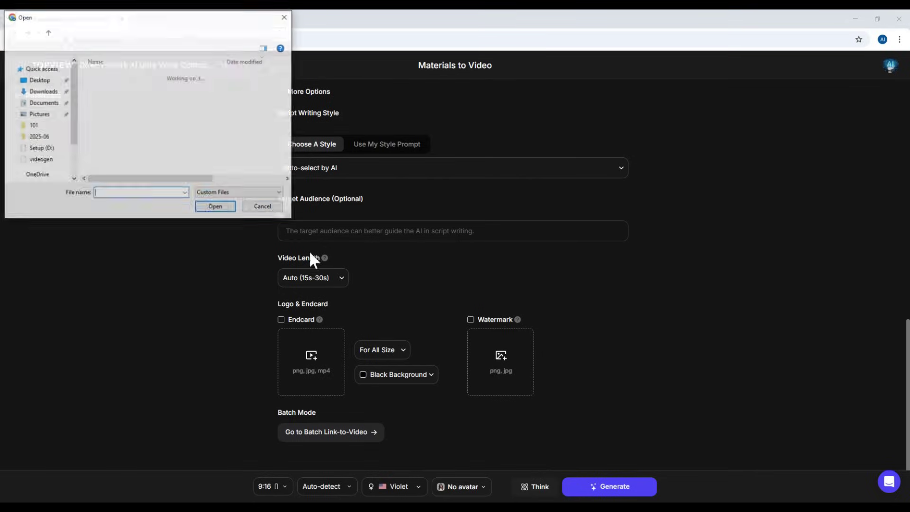
pyautogui.click(262, 206)
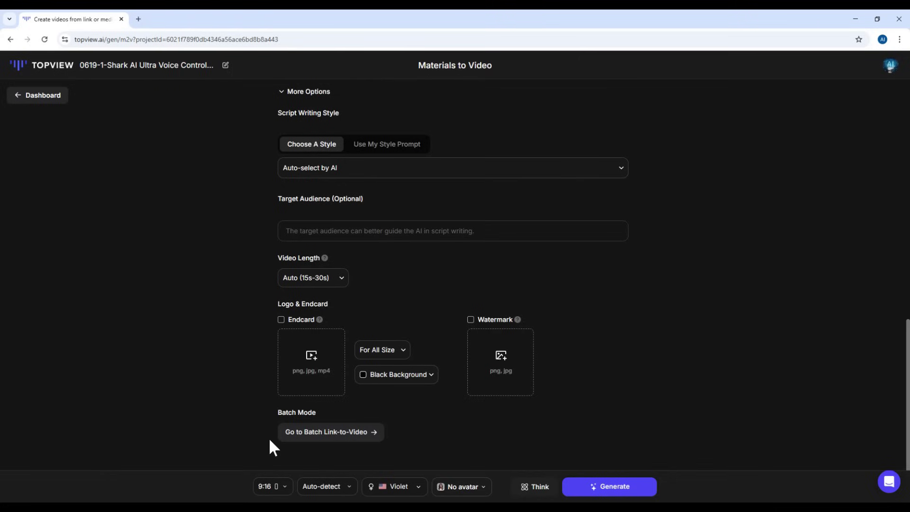
pyautogui.click(272, 491)
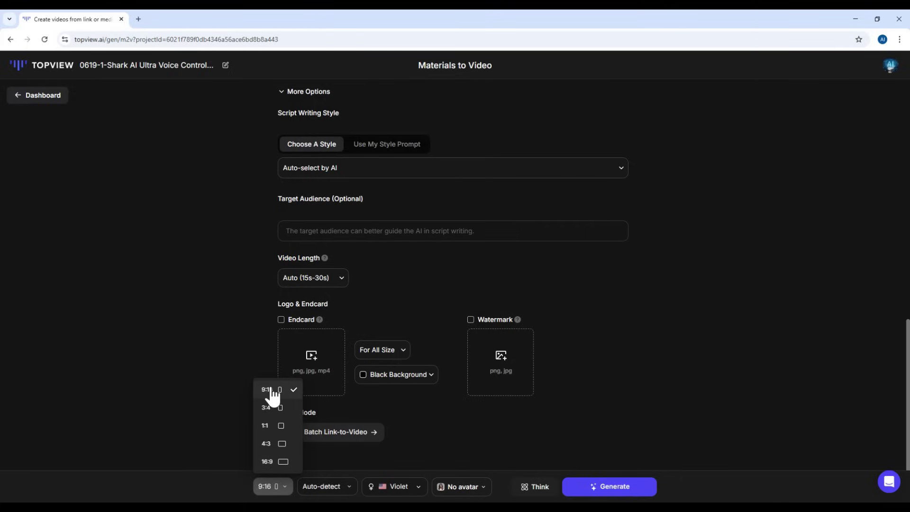
pyautogui.click(329, 493)
pyautogui.scroll(-10, 340, 418)
pyautogui.scroll(-3, 340, 417)
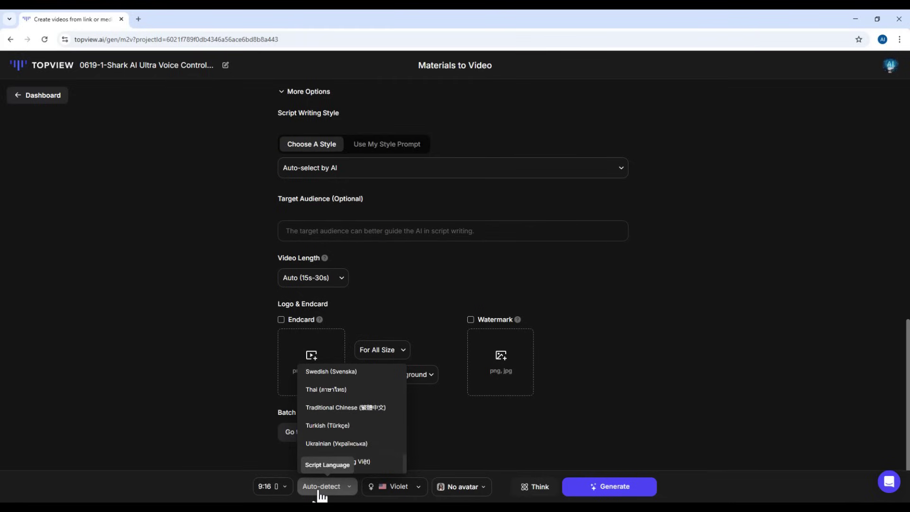
pyautogui.click(319, 491)
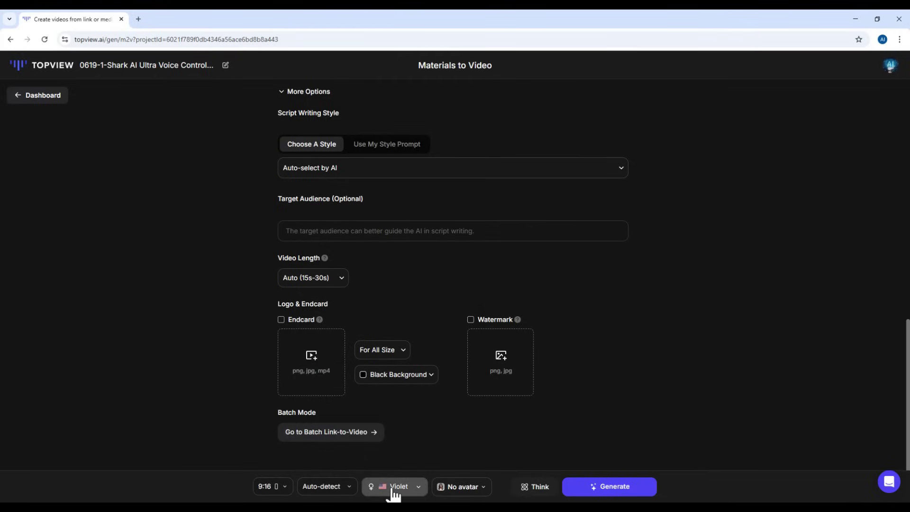
pyautogui.click(393, 489)
pyautogui.click(216, 108)
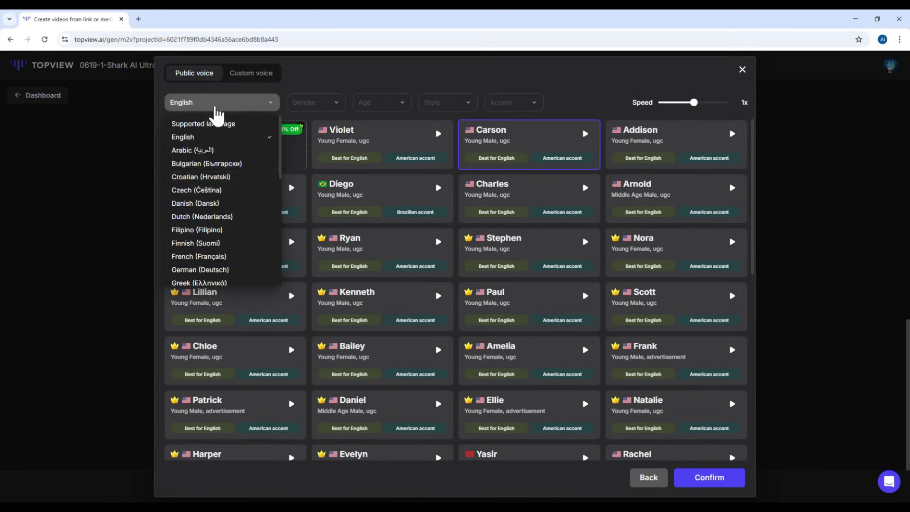
pyautogui.click(303, 104)
pyautogui.click(372, 106)
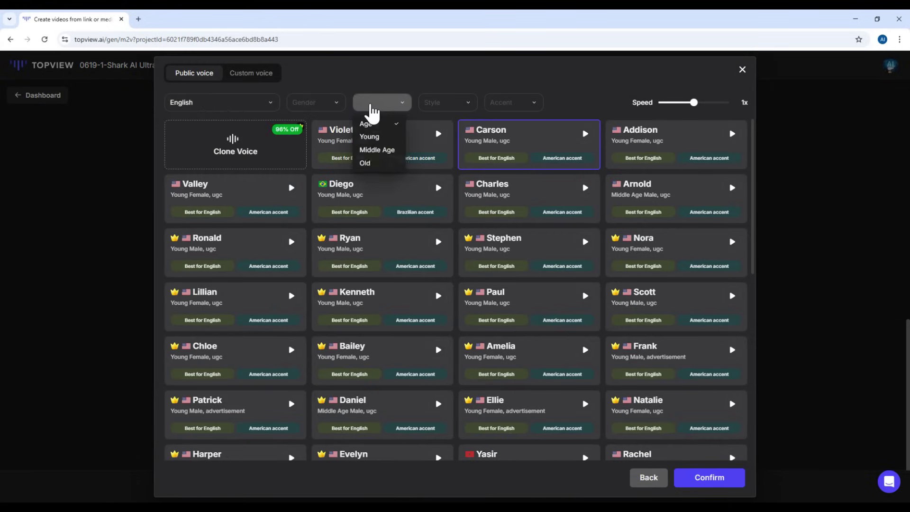
pyautogui.click(433, 107)
pyautogui.click(505, 110)
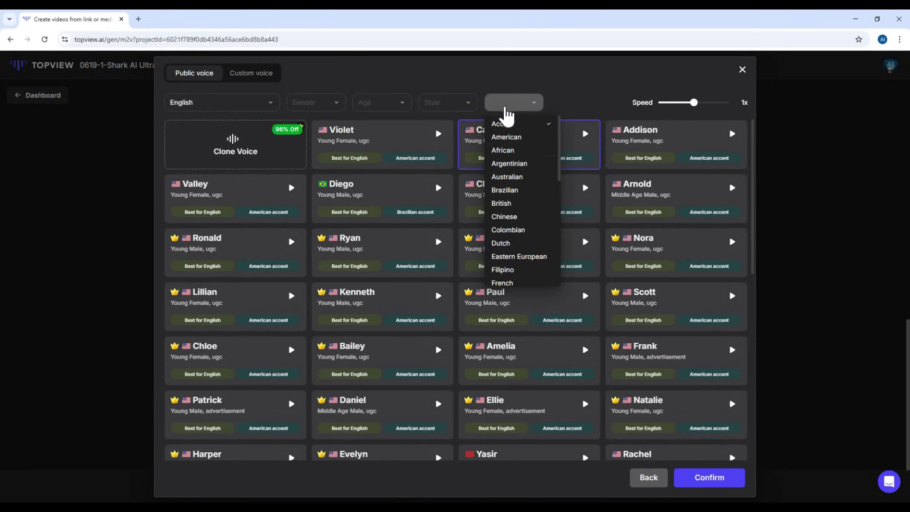
pyautogui.click(582, 95)
pyautogui.click(375, 144)
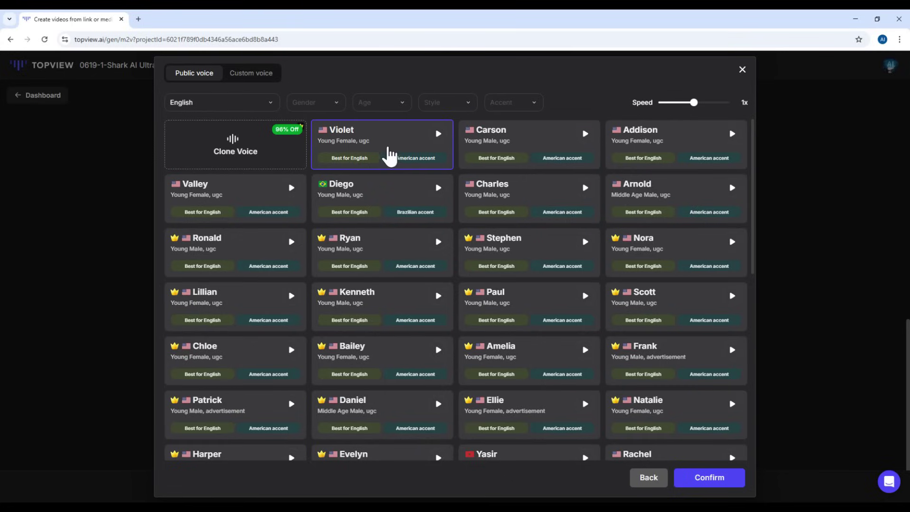
pyautogui.click(716, 479)
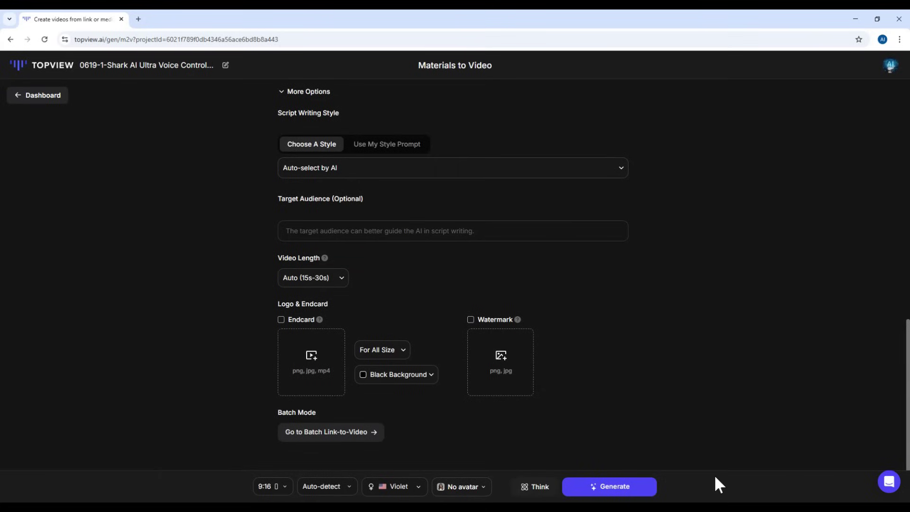
# - Choose Isabella, the woman-in-kitchen avatar, as the video's AI avatar
pyautogui.click(468, 489)
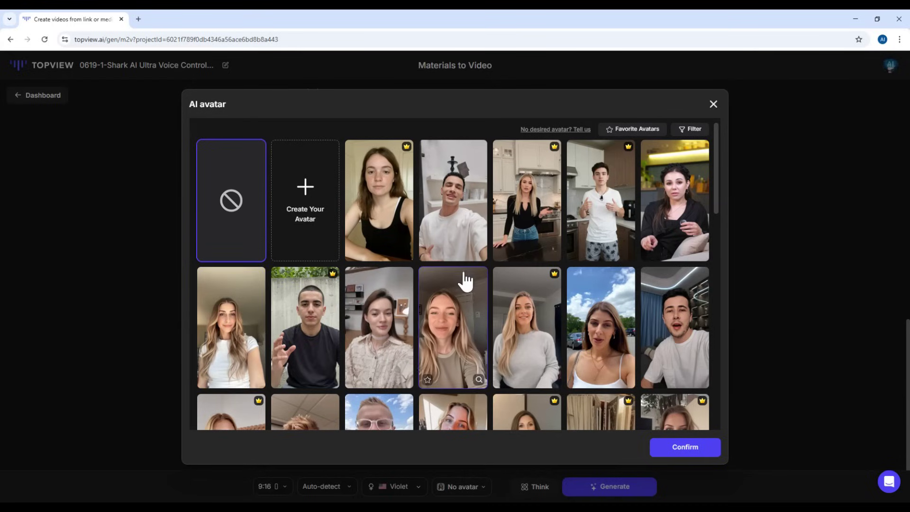
pyautogui.click(521, 206)
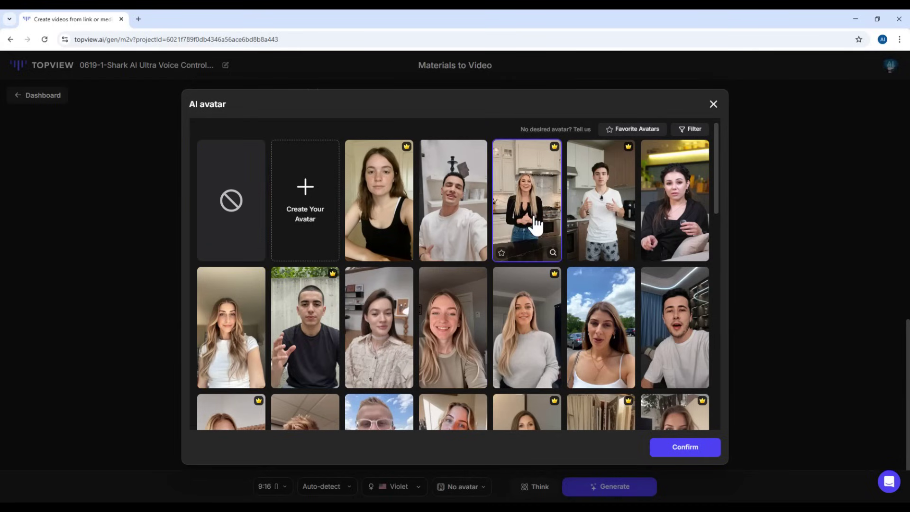
pyautogui.click(683, 449)
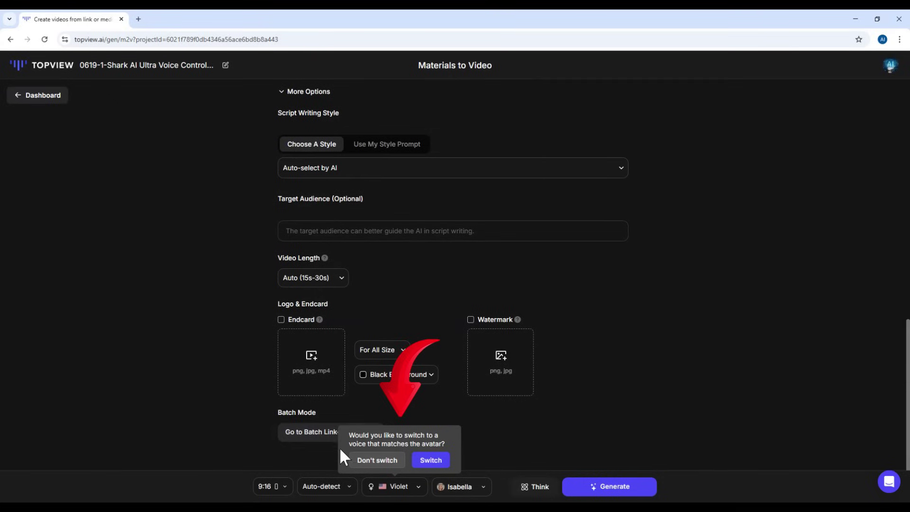
# - Switch the narration voice to Nerys to match the Isabella avatar
pyautogui.click(429, 460)
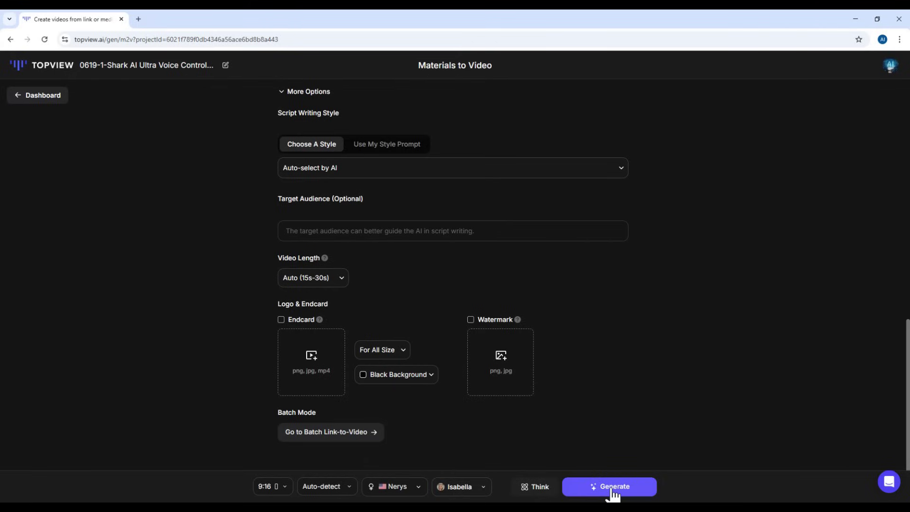
pyautogui.scroll(10, 531, 426)
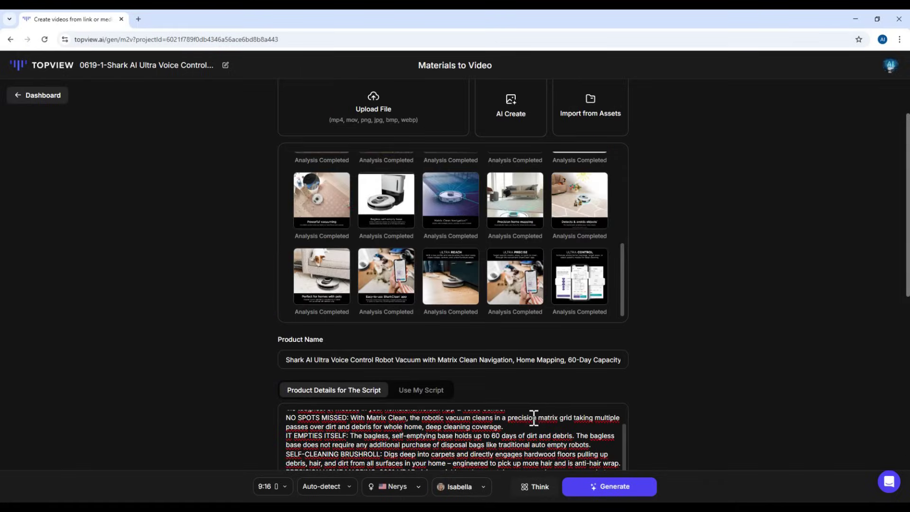
pyautogui.scroll(-7, 629, 280)
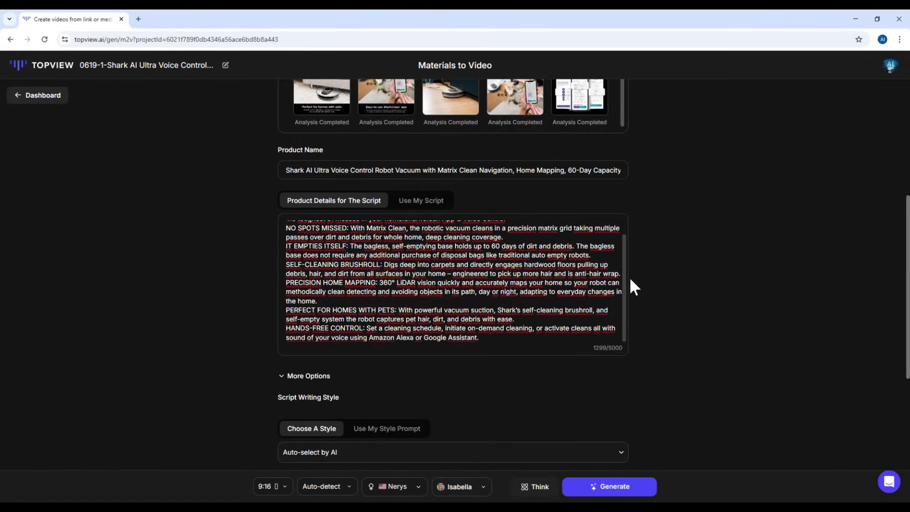
pyautogui.scroll(-3, 672, 235)
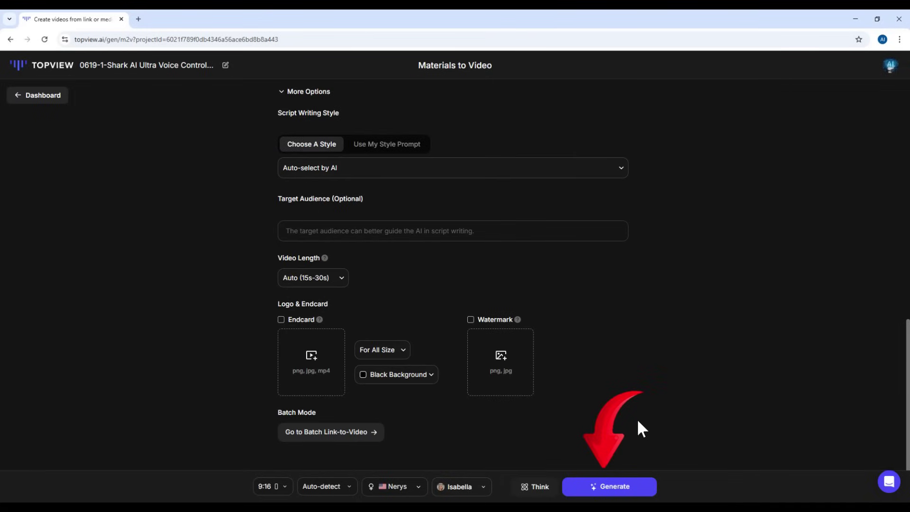
# - Generate three Nerys-voiced scripts for the Shark vacuum and check script #1's preview
pyautogui.click(607, 493)
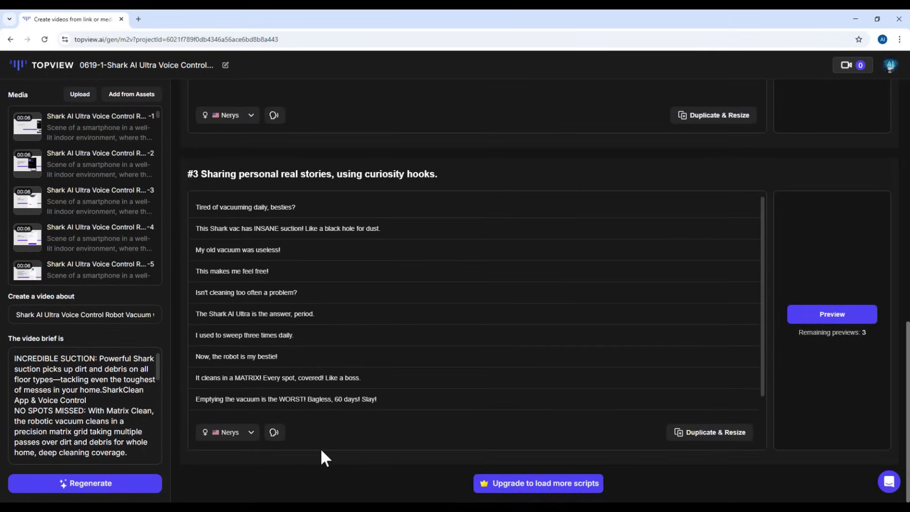
pyautogui.scroll(10, 328, 434)
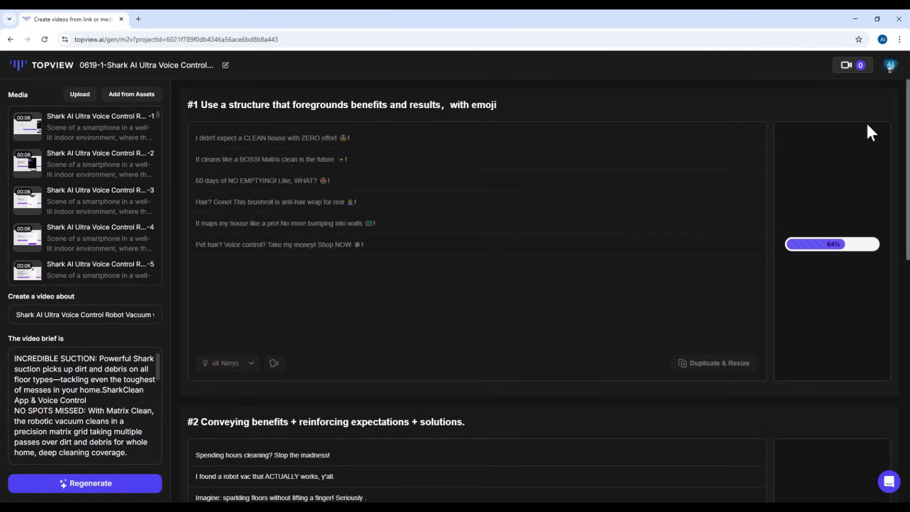
pyautogui.scroll(-4, 308, 340)
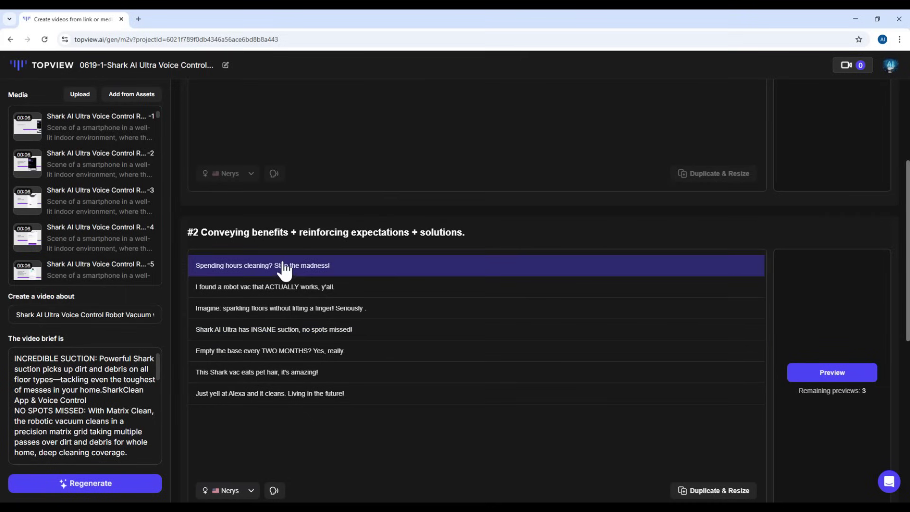
pyautogui.scroll(-1, 770, 393)
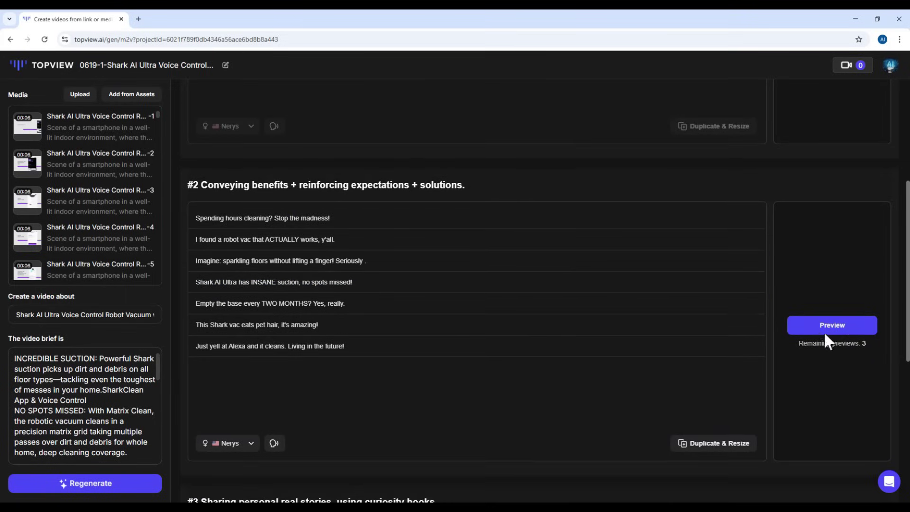
pyautogui.scroll(5, 631, 325)
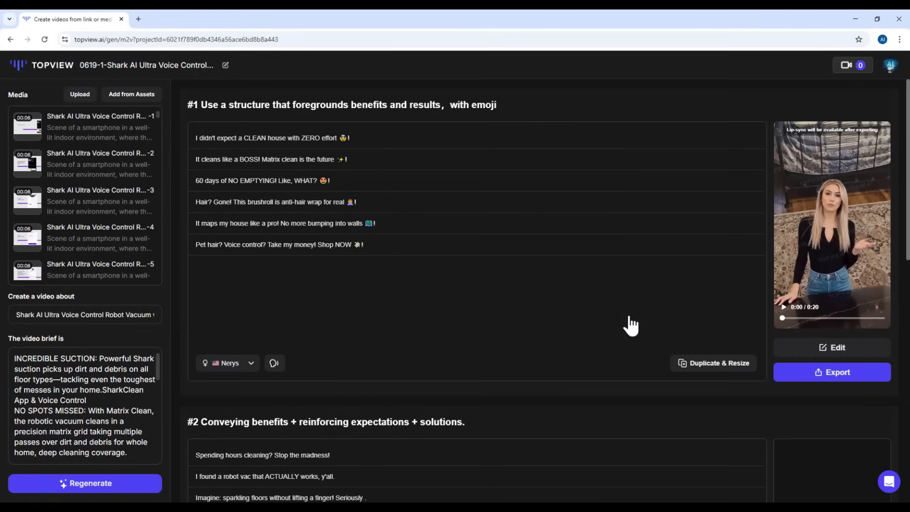
pyautogui.click(831, 233)
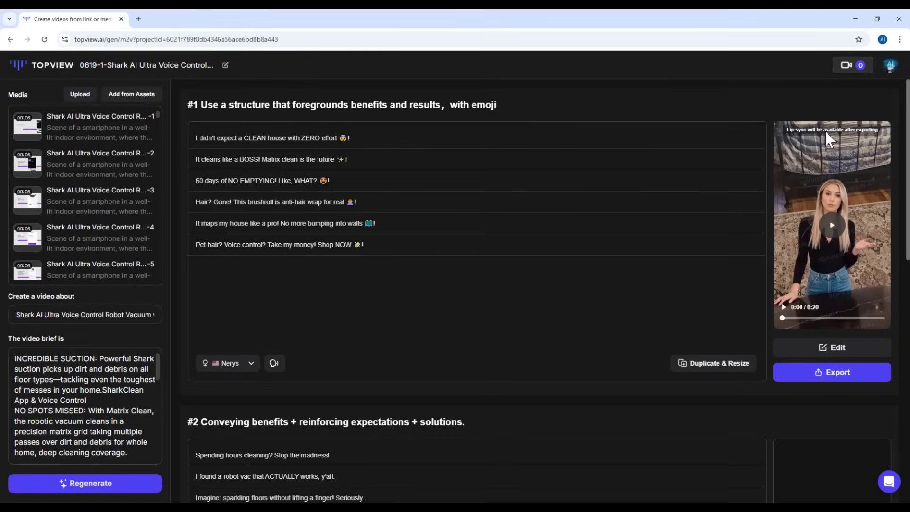
pyautogui.scroll(-4, 333, 440)
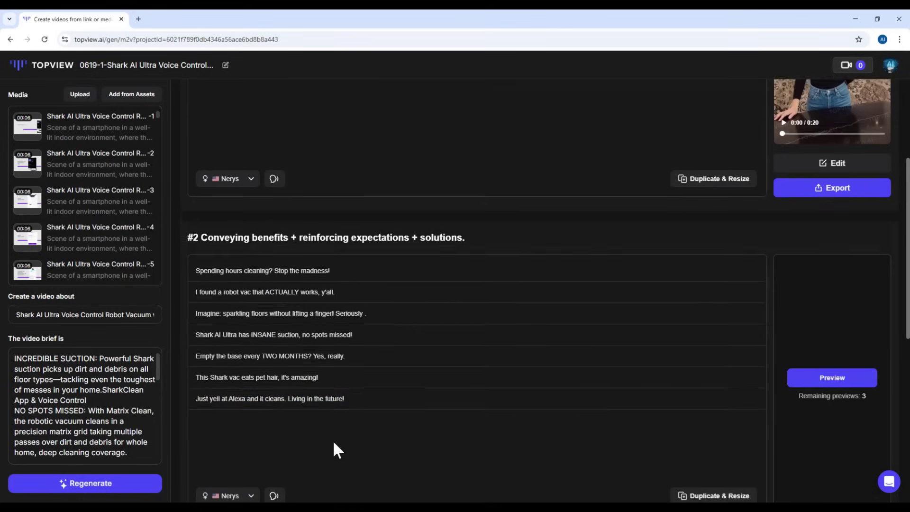
pyautogui.scroll(4, 579, 418)
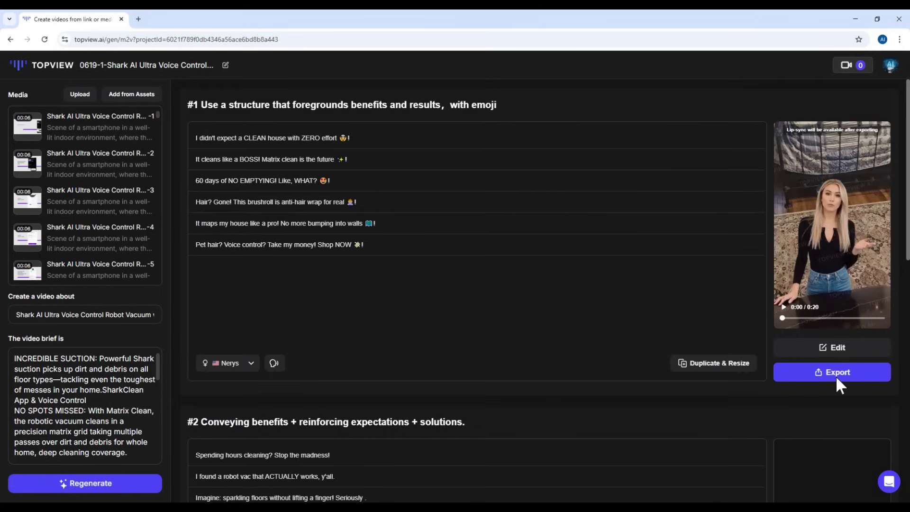
pyautogui.click(838, 230)
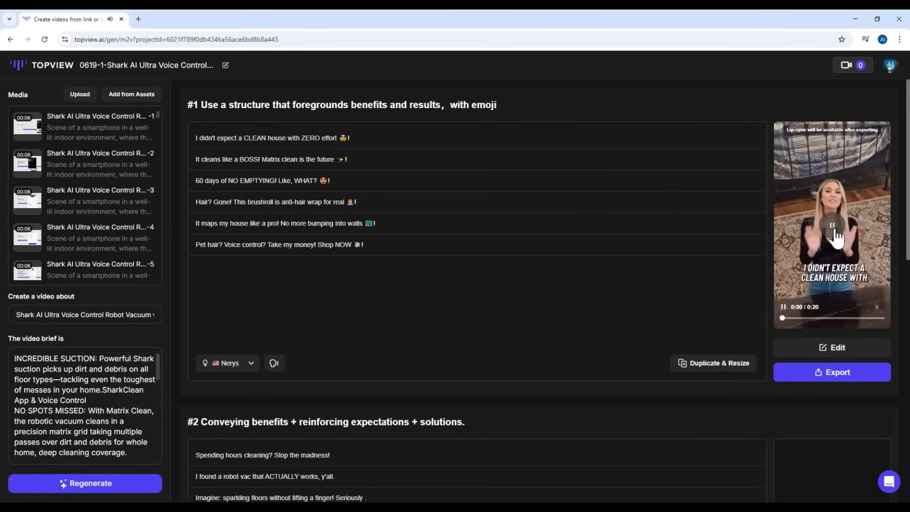
pyautogui.click(837, 237)
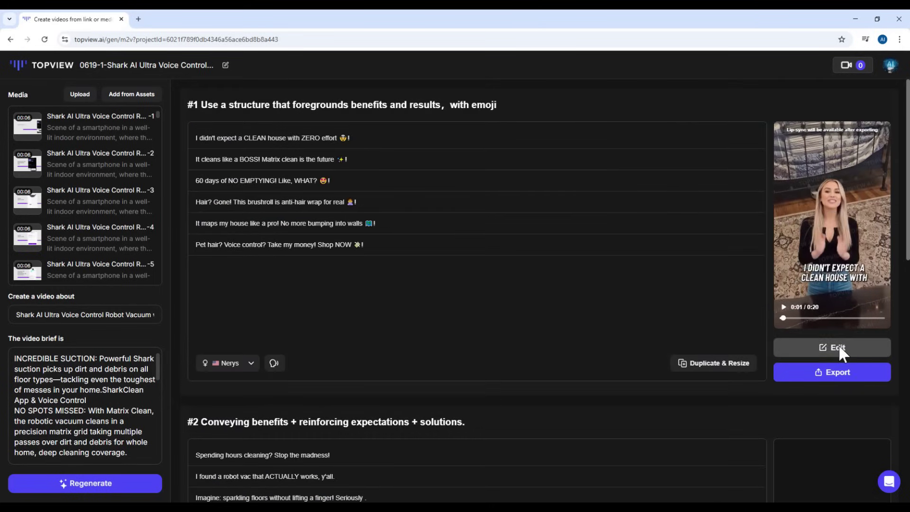
# - Open the first video in the editor and replace scene 1's footage with the dog clip
pyautogui.click(838, 347)
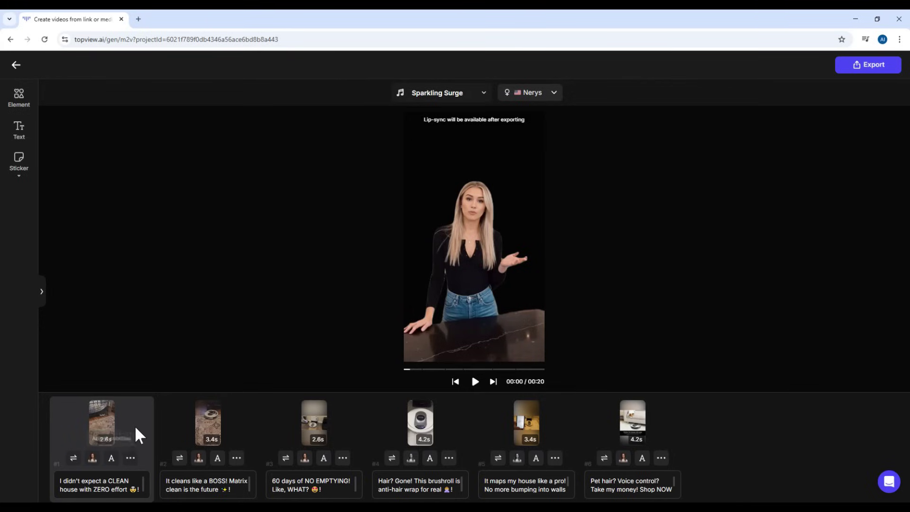
pyautogui.click(73, 457)
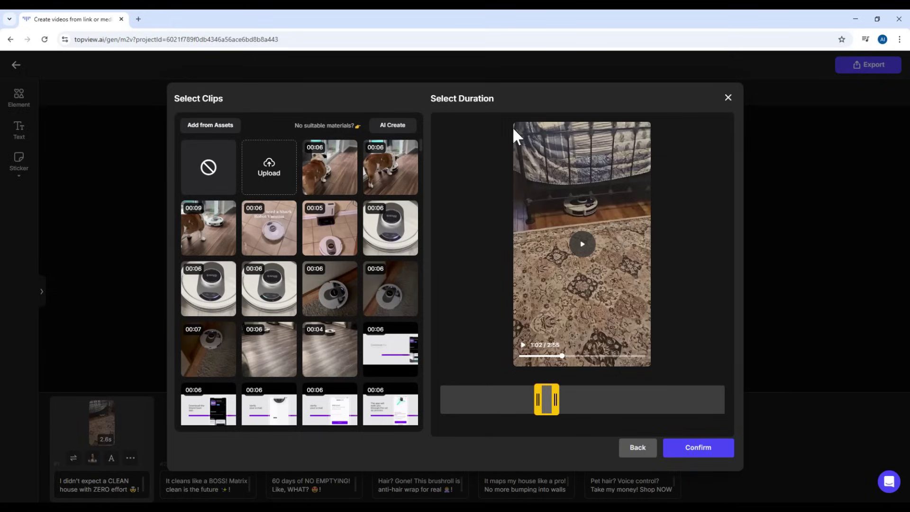
pyautogui.click(346, 182)
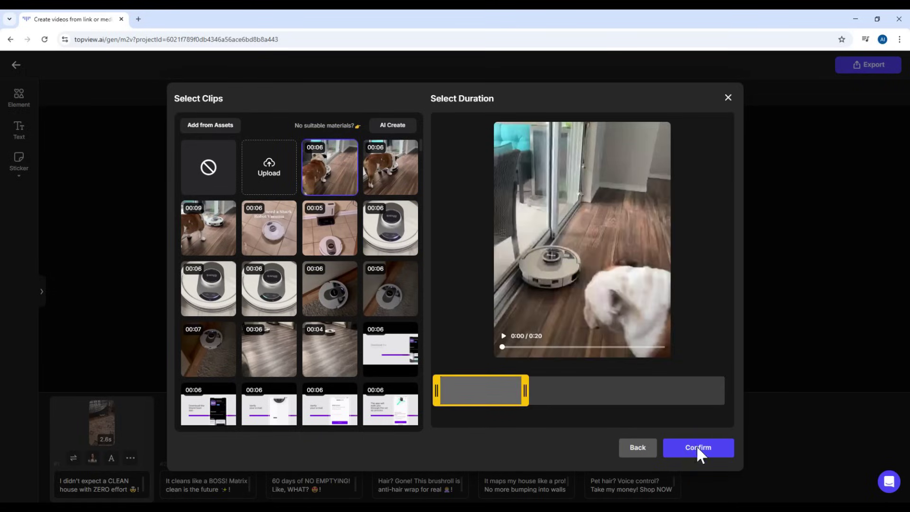
pyautogui.click(698, 448)
# - Set scene 1's avatar to a small bottom-right display mode
pyautogui.click(91, 458)
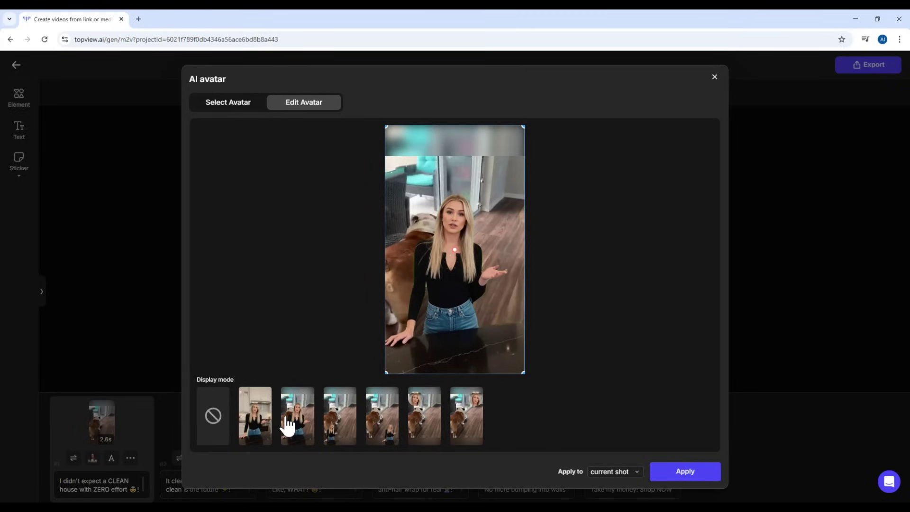
pyautogui.click(338, 426)
pyautogui.click(378, 426)
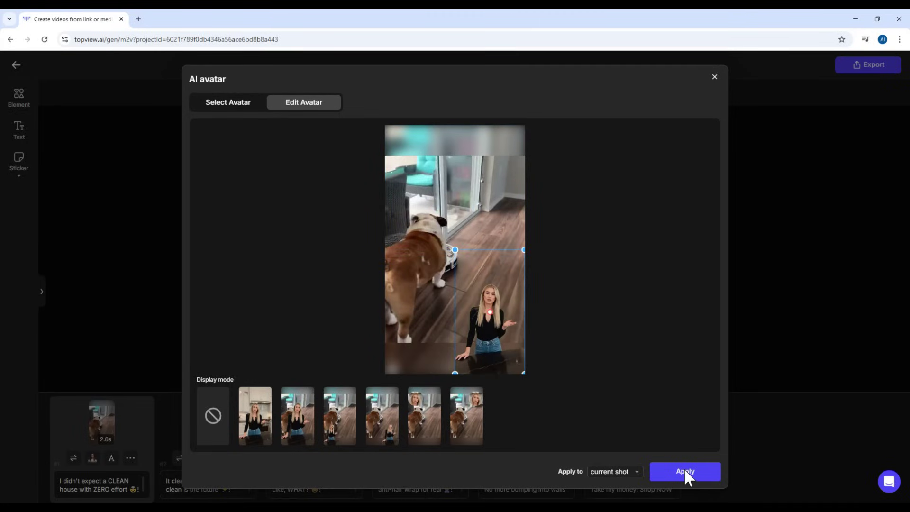
# - Apply the avatar layout, nudge scene 1's subtitle position, and apply subtitle settings to all scenes
pyautogui.click(684, 472)
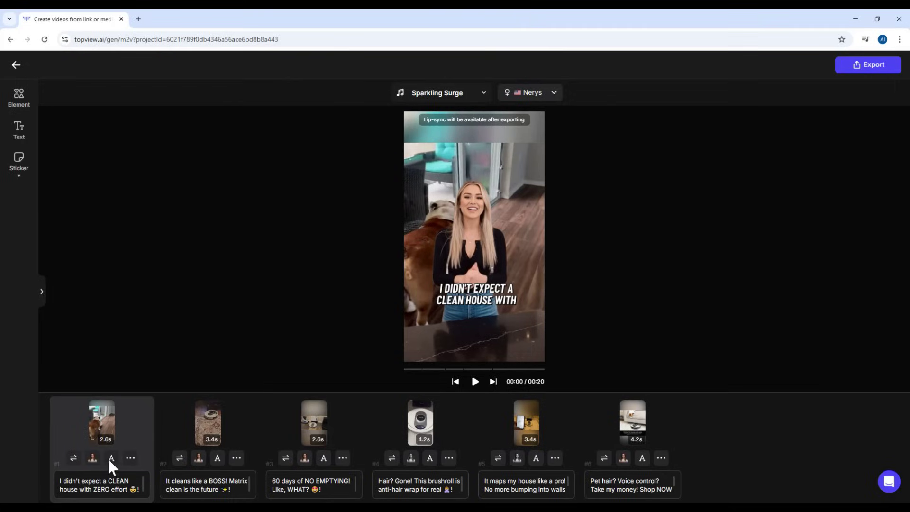
pyautogui.click(111, 458)
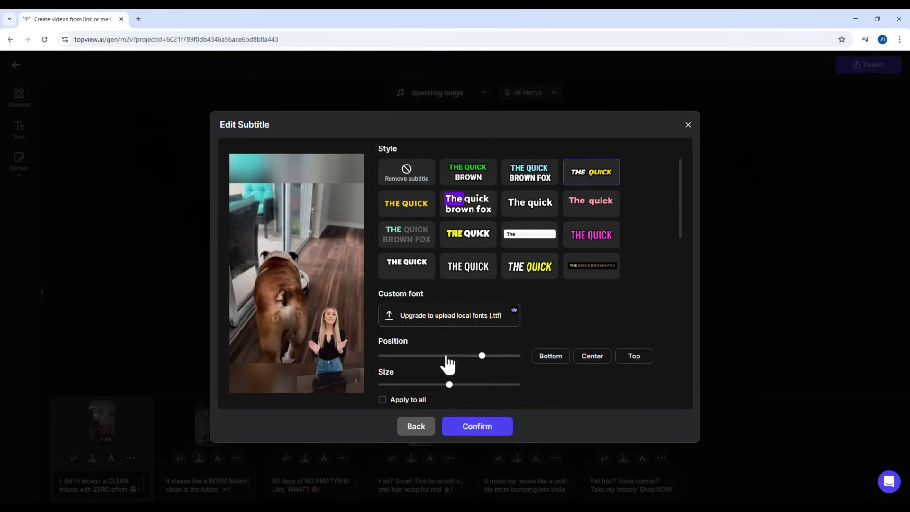
pyautogui.click(543, 360)
pyautogui.click(383, 399)
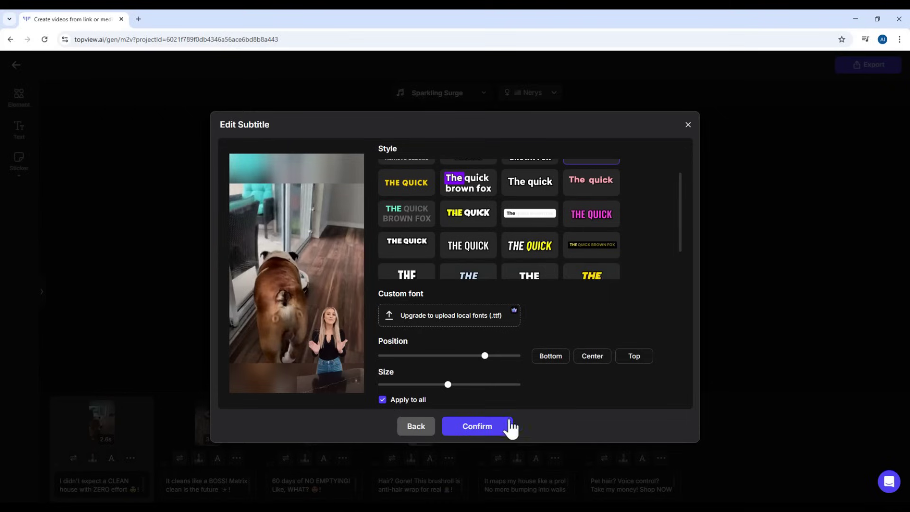
pyautogui.click(477, 426)
pyautogui.click(131, 458)
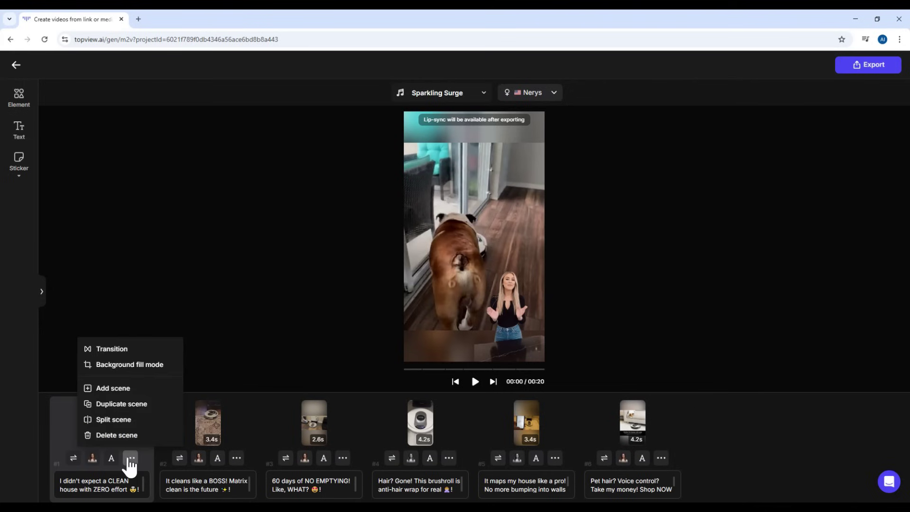
pyautogui.click(113, 347)
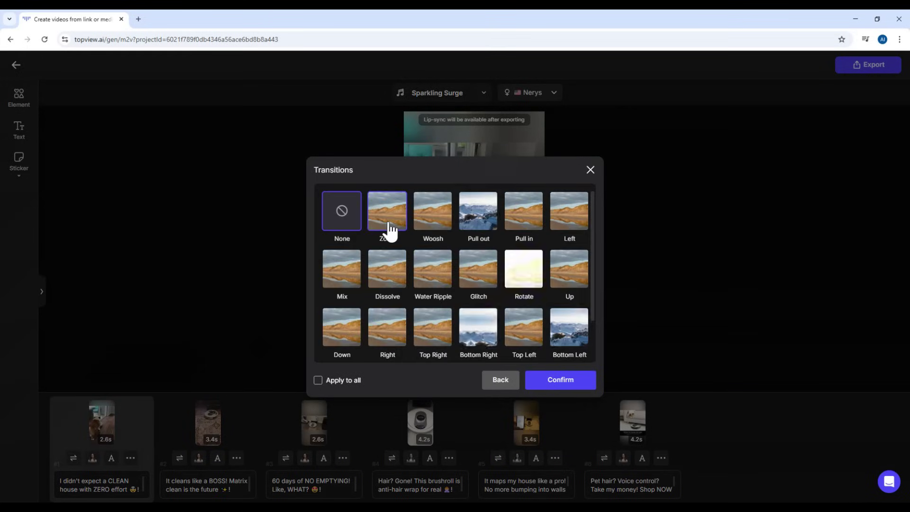
pyautogui.click(388, 211)
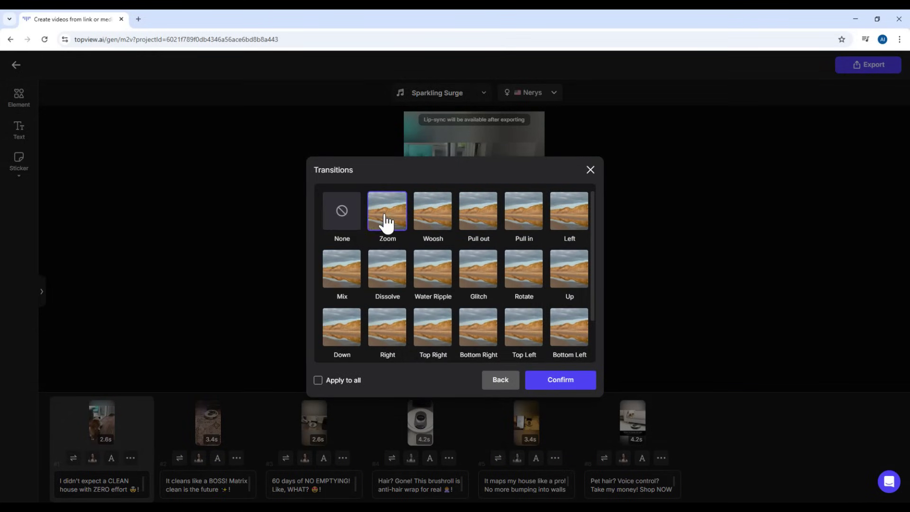
pyautogui.click(560, 380)
pyautogui.click(130, 459)
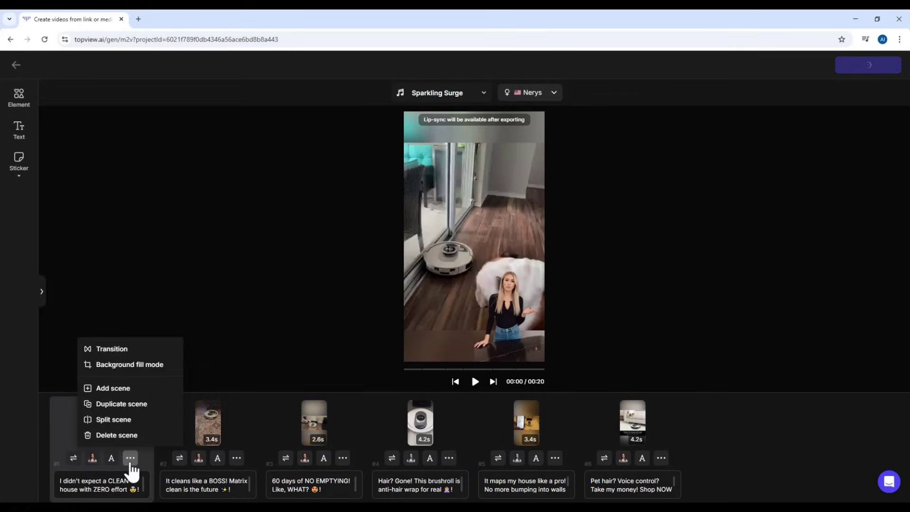
pyautogui.click(125, 365)
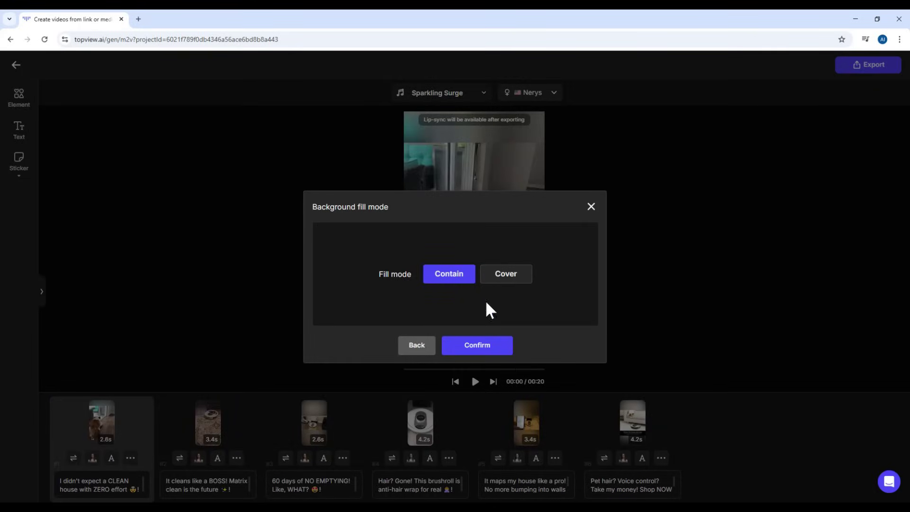
pyautogui.click(591, 207)
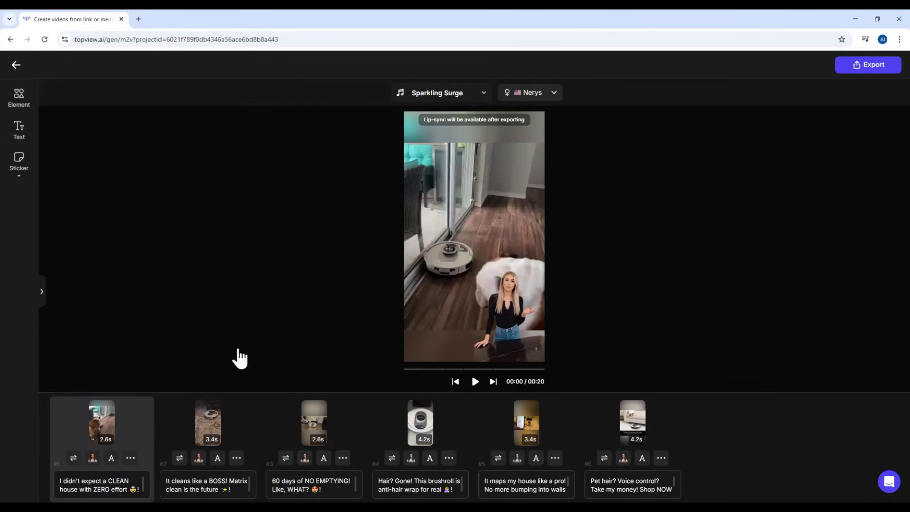
pyautogui.click(130, 458)
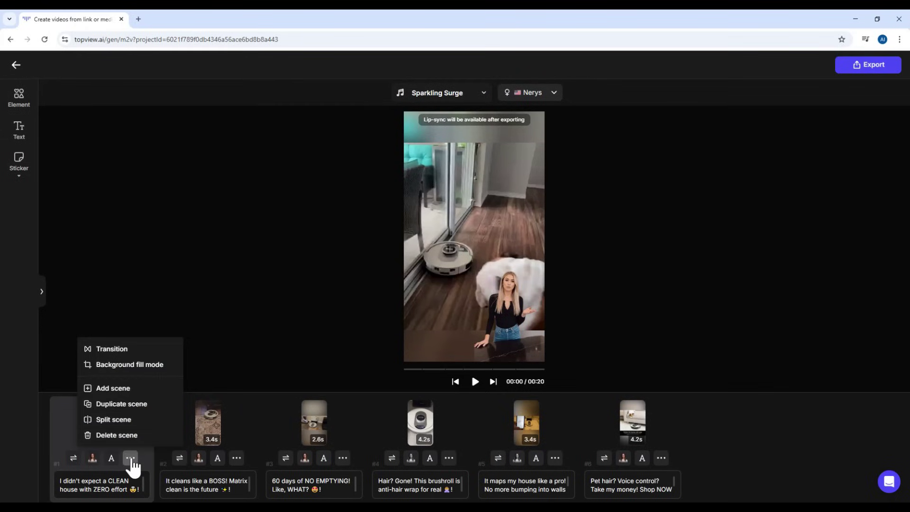
pyautogui.click(106, 388)
pyautogui.click(218, 444)
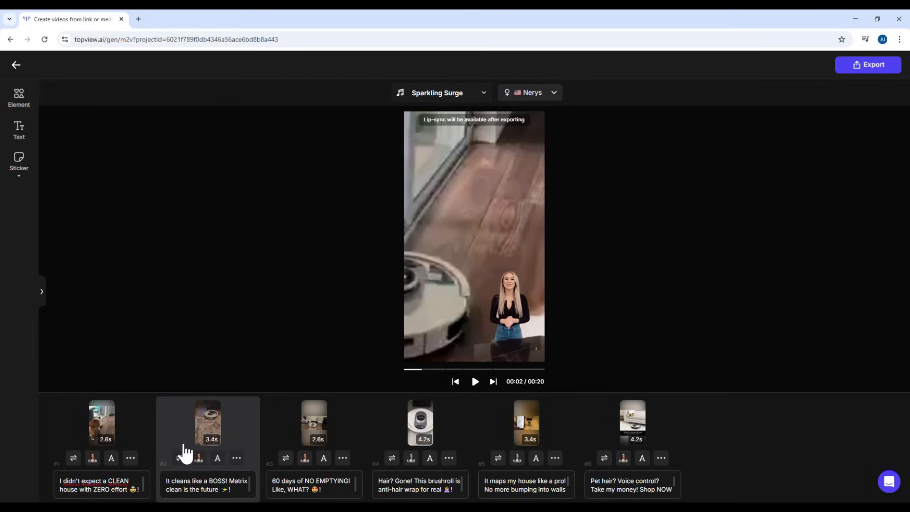
pyautogui.click(130, 458)
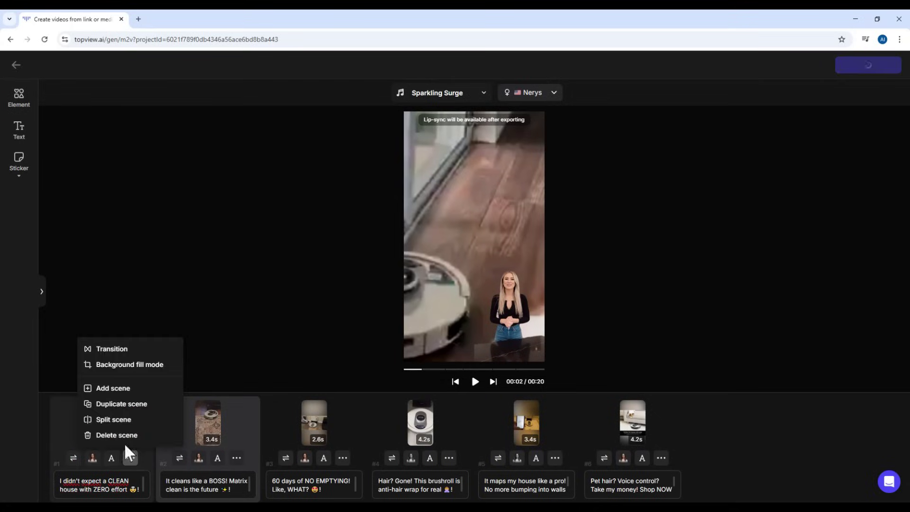
pyautogui.click(105, 420)
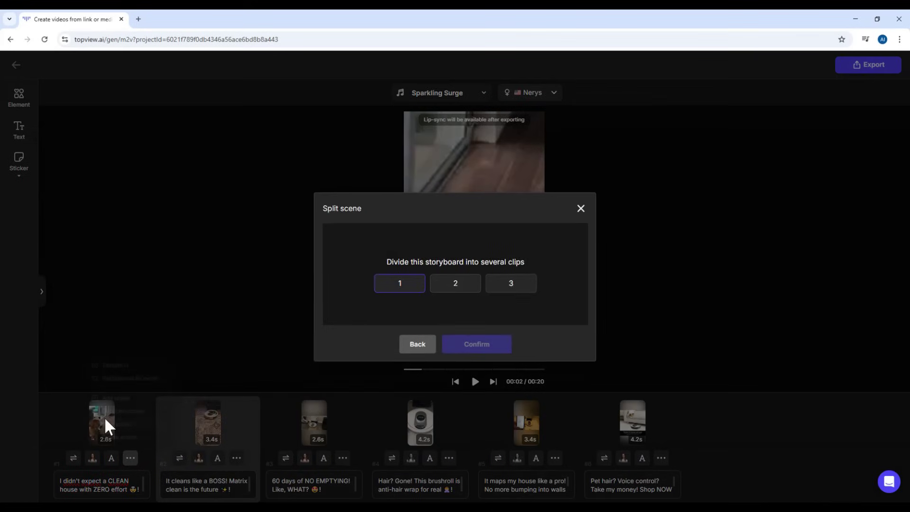
pyautogui.click(583, 207)
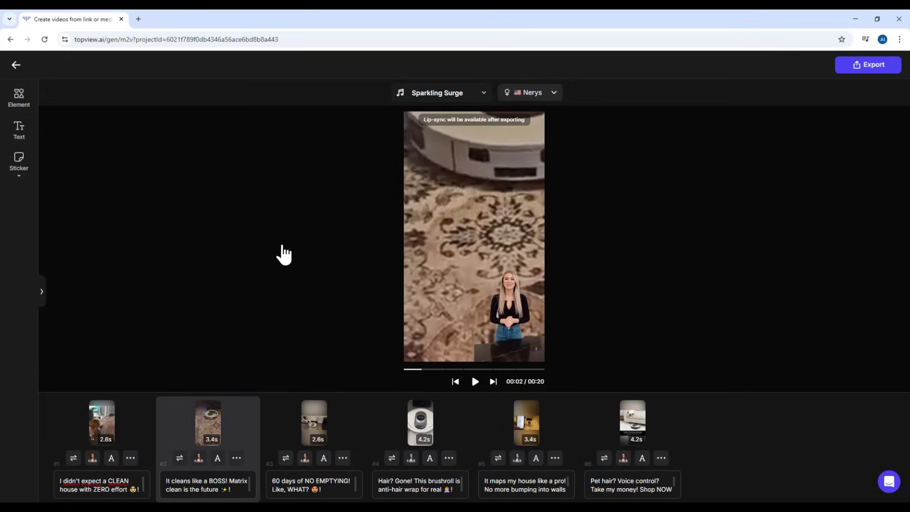
# - Add the yellow BUY NOW CTA sticker and drag it to the video's lower-left
pyautogui.click(21, 102)
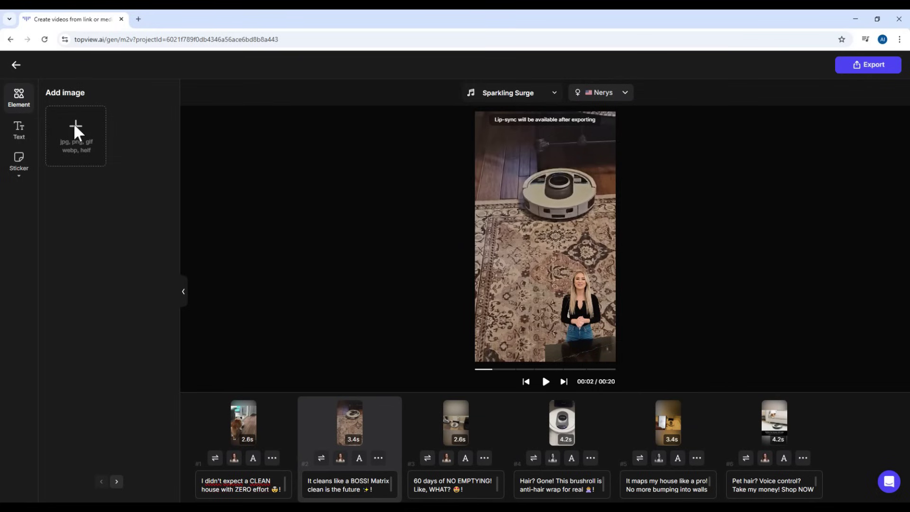
pyautogui.click(20, 130)
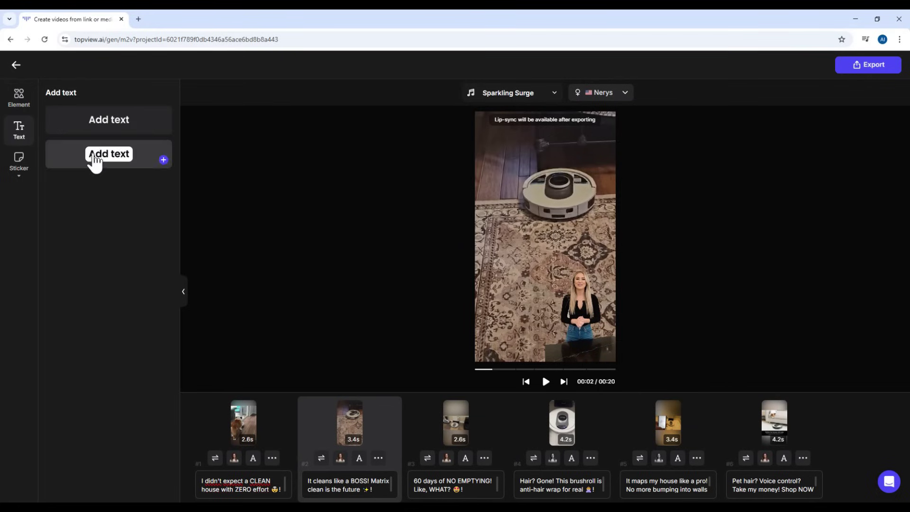
pyautogui.click(18, 171)
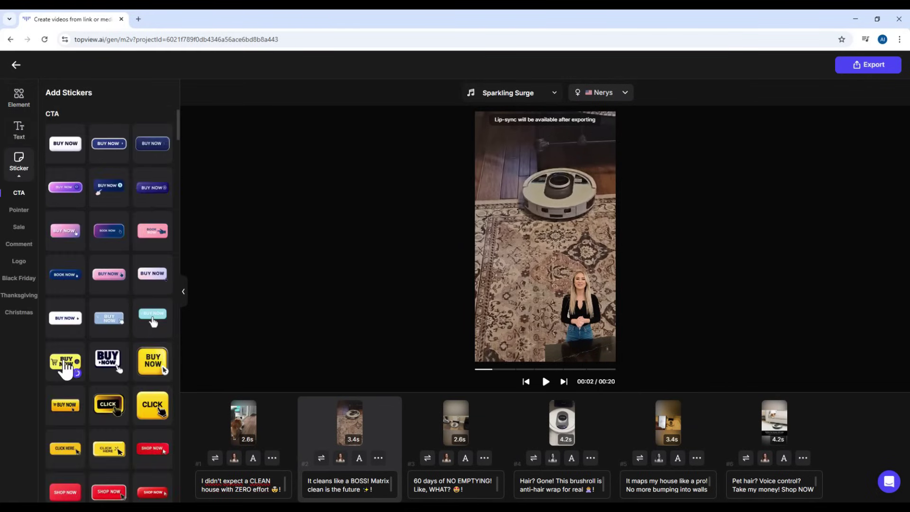
pyautogui.click(65, 362)
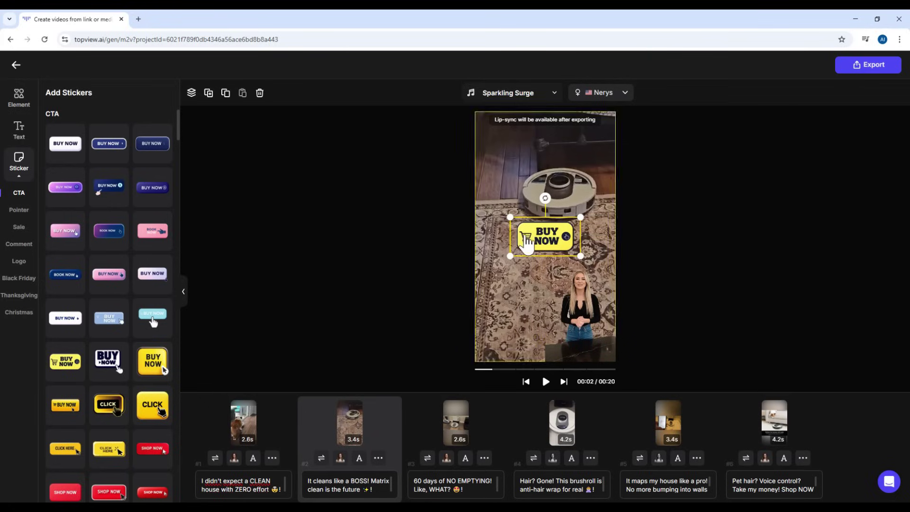
pyautogui.click(547, 245)
pyautogui.moveTo(547, 245); pyautogui.dragTo(513, 344)
pyautogui.click(854, 298)
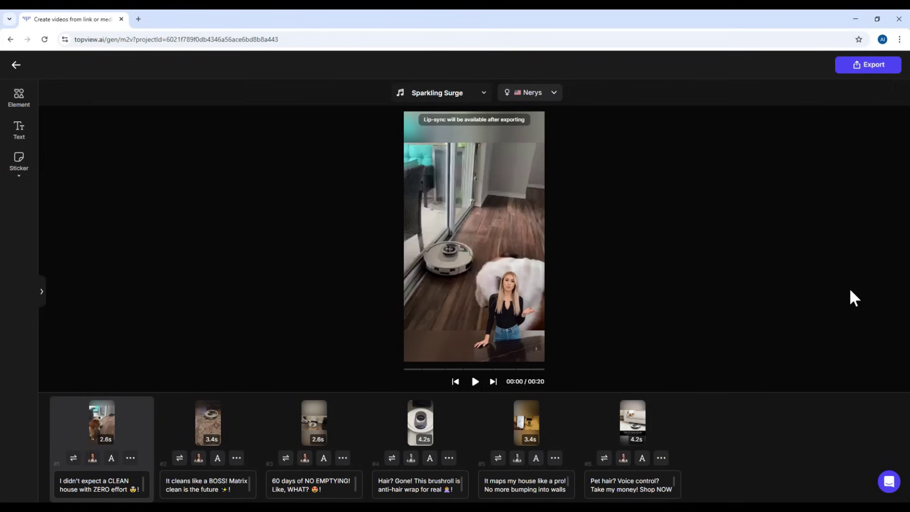
pyautogui.click(866, 67)
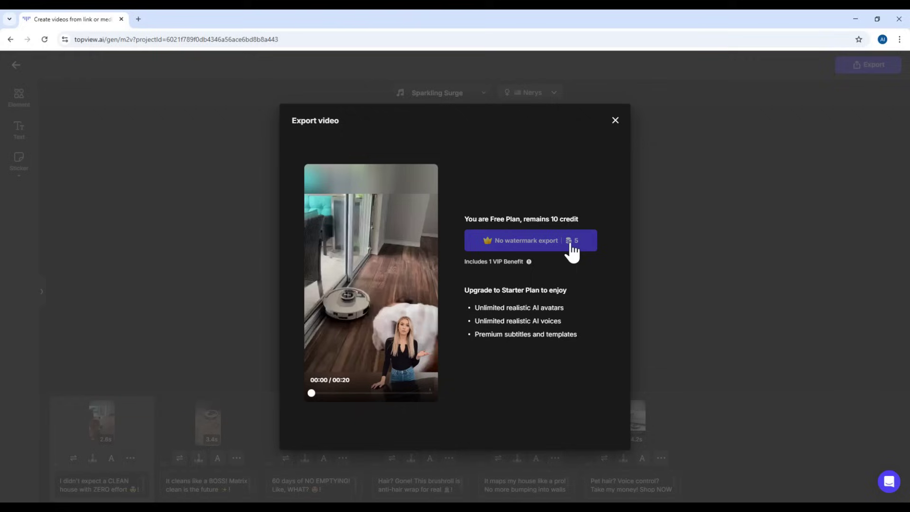
pyautogui.click(521, 247)
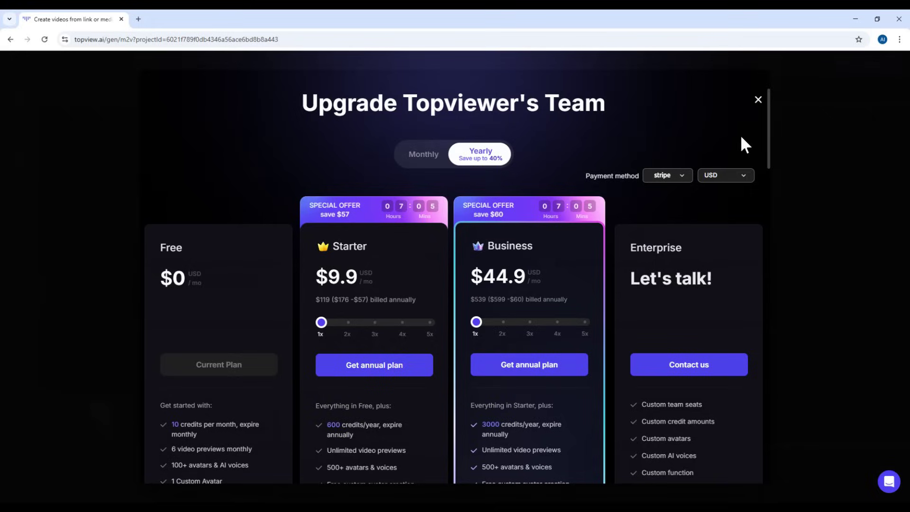
pyautogui.click(759, 101)
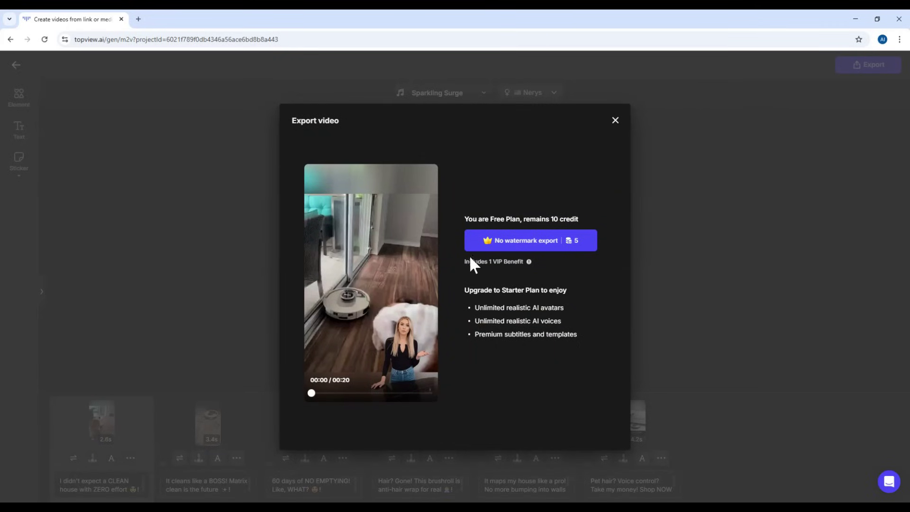
pyautogui.click(615, 121)
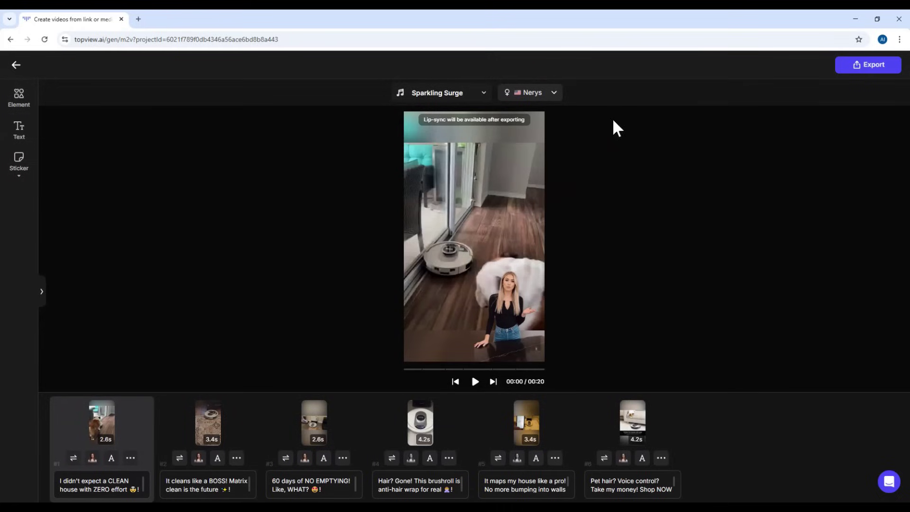
# - Swap scene 1's avatar for the long-haired woman in a white T-shirt, applied to multiple shots
pyautogui.click(93, 458)
pyautogui.click(229, 107)
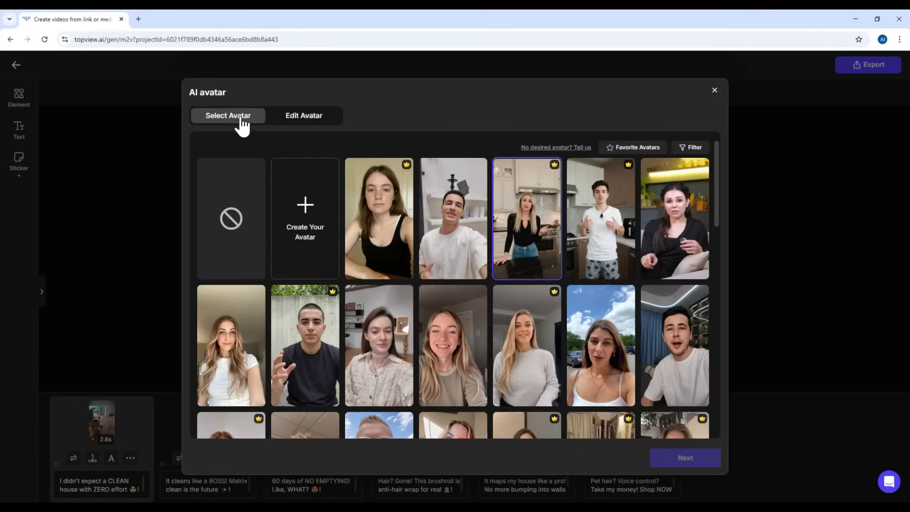
pyautogui.click(227, 353)
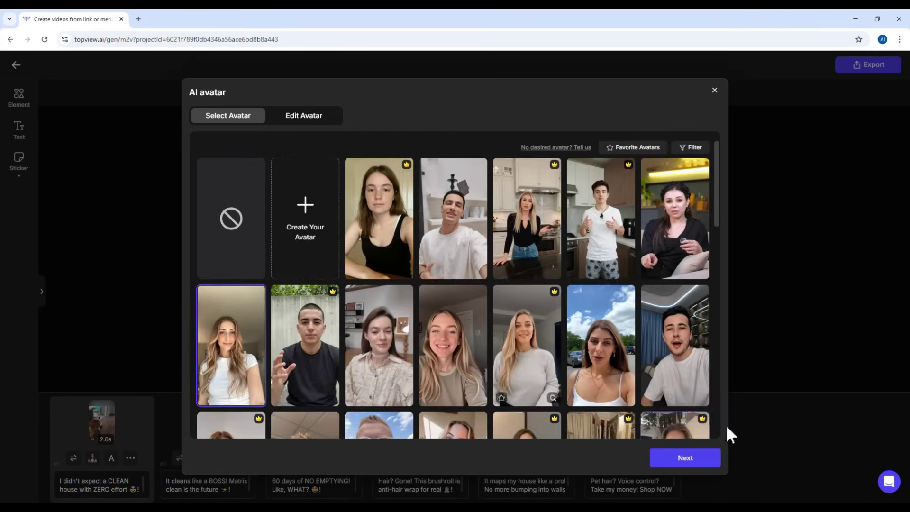
pyautogui.click(683, 459)
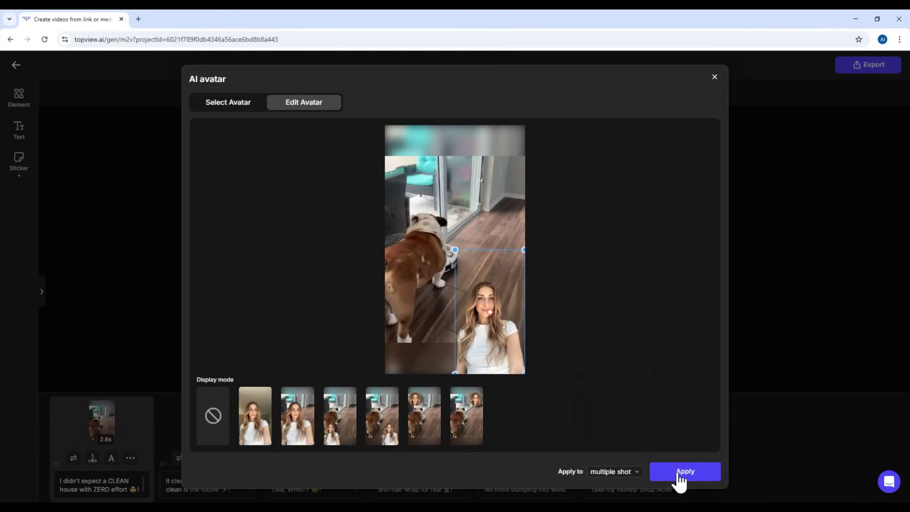
pyautogui.click(679, 473)
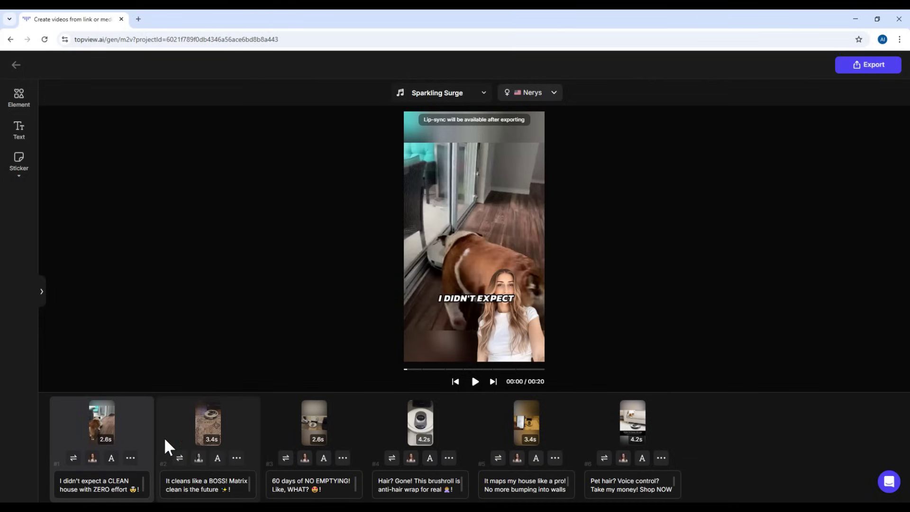
# - Start the export and compare monthly and yearly pricing for watermark-free export
pyautogui.click(873, 67)
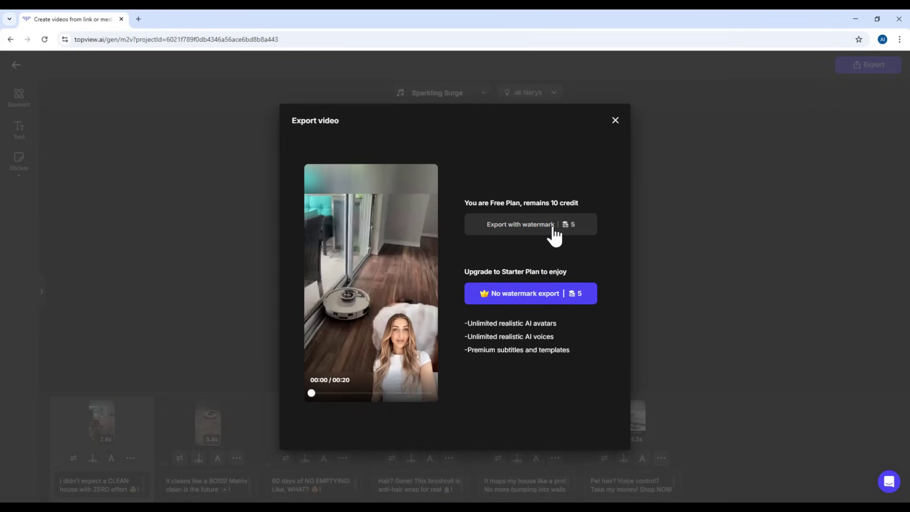
pyautogui.click(490, 302)
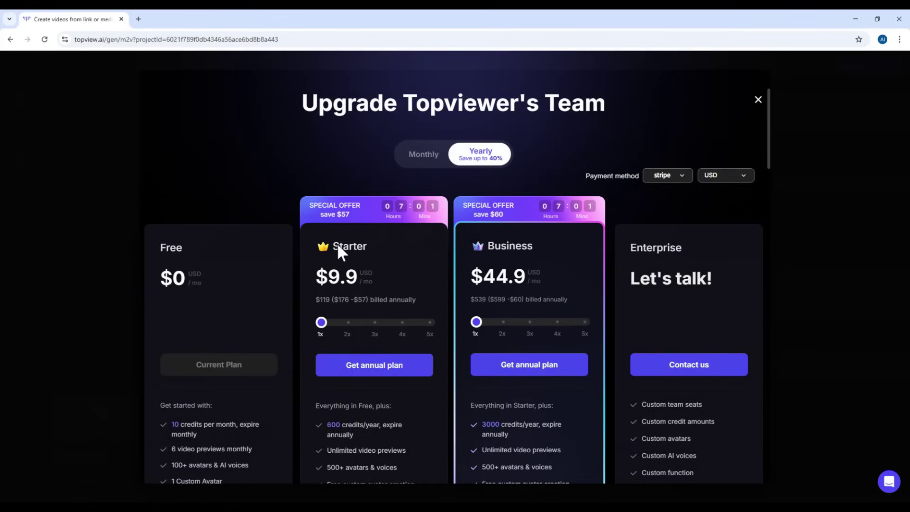
pyautogui.click(417, 160)
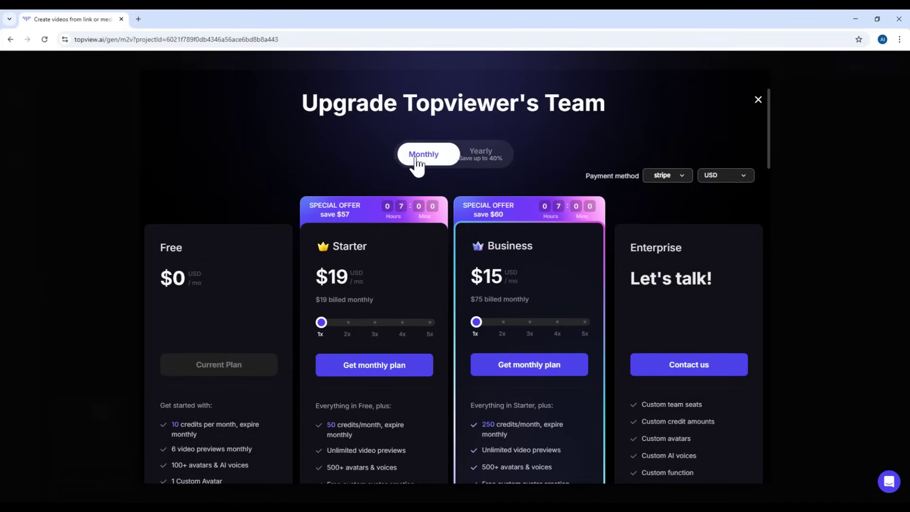
pyautogui.click(479, 157)
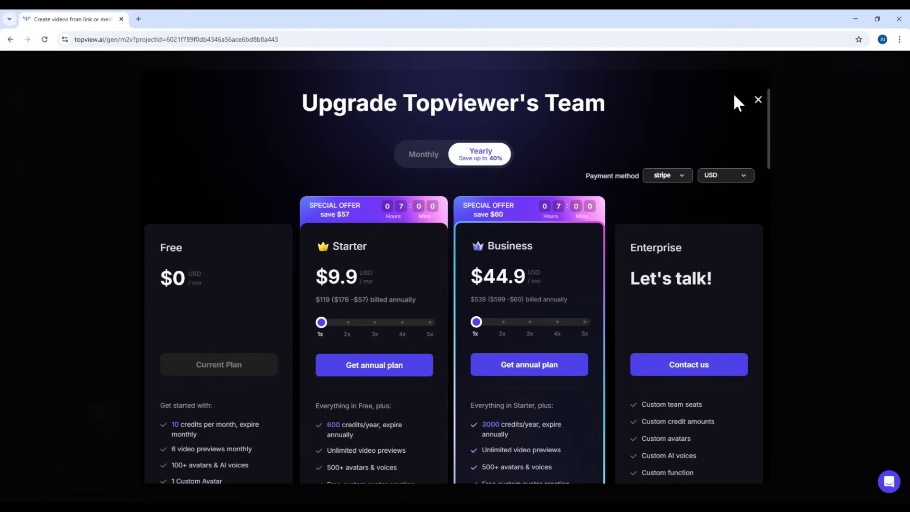
# - Dismiss the upgrade pricing and export the video with a watermark
pyautogui.click(758, 100)
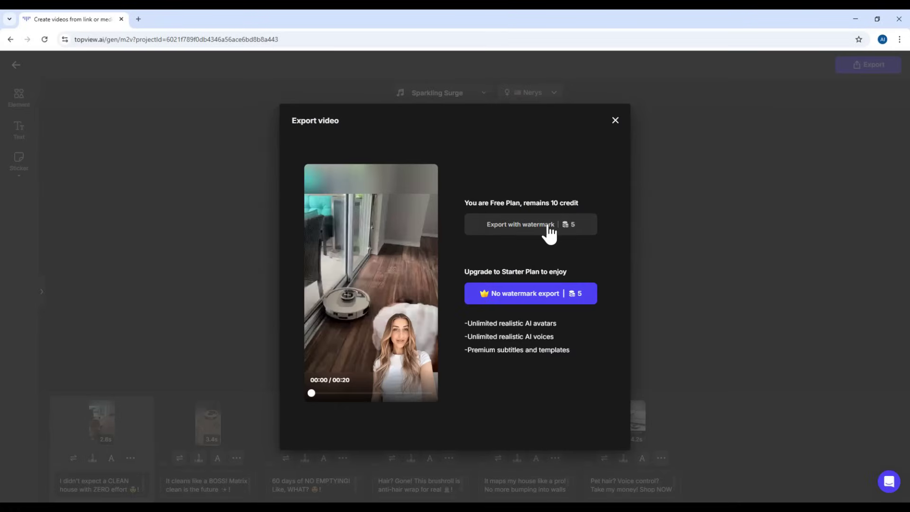
pyautogui.click(521, 224)
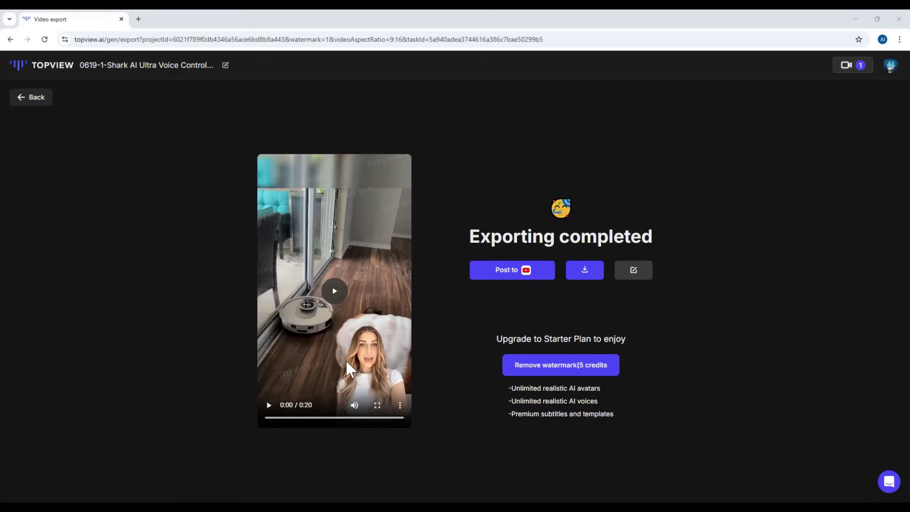
# - Preview the exported 20-second watermarked video, then download it as an MP4 file
pyautogui.click(268, 405)
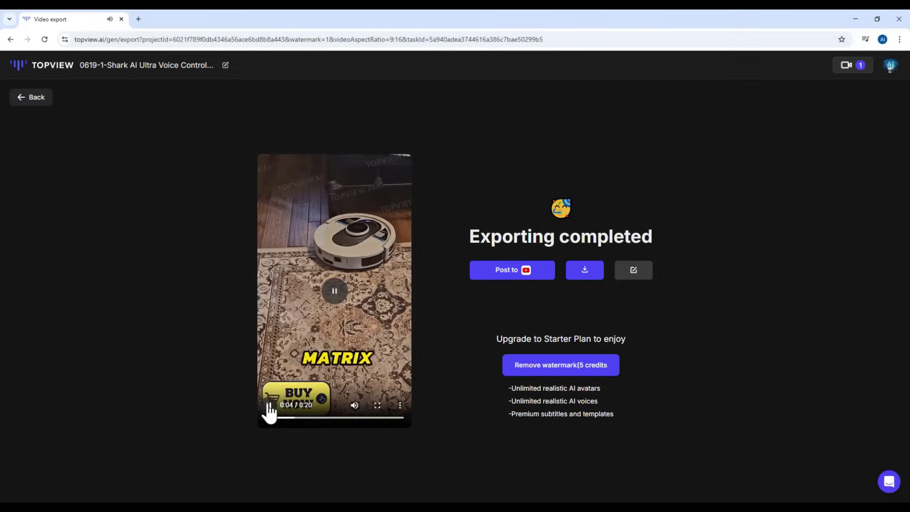
pyautogui.click(269, 405)
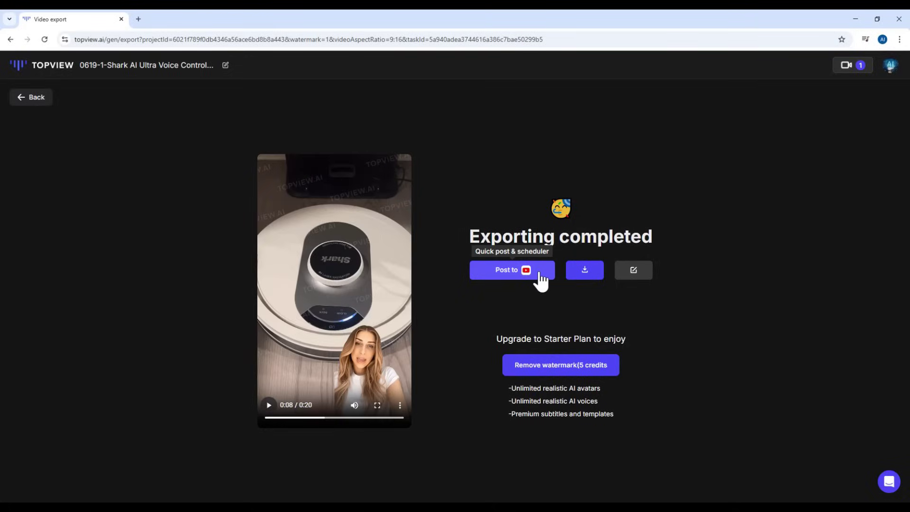
pyautogui.click(585, 274)
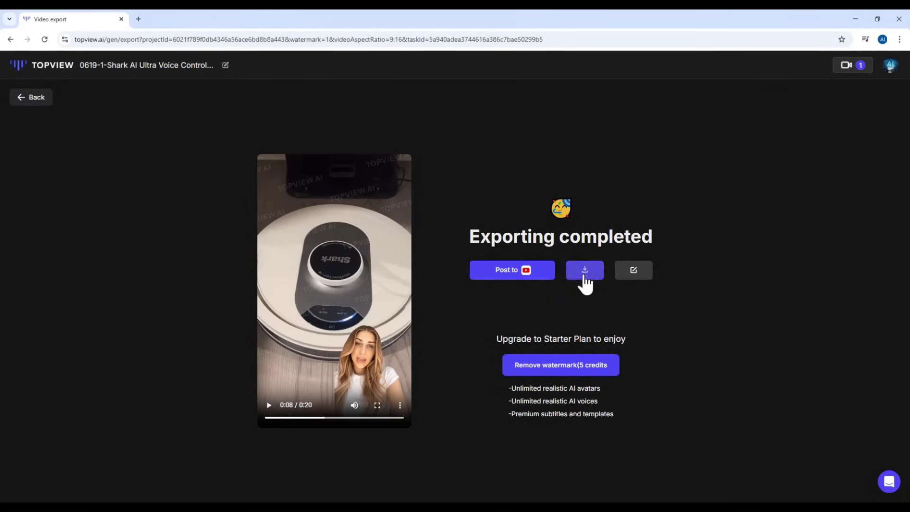